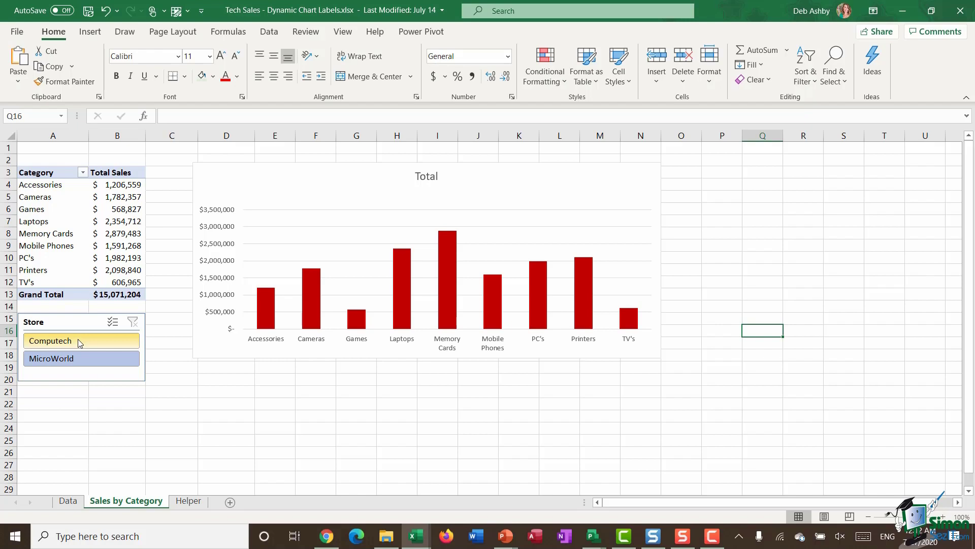
- Test the Store slicer twice: filter to Computech, then MicroWorld, then clear the filter
{"action": "left_click", "coordinate": [78, 340]}
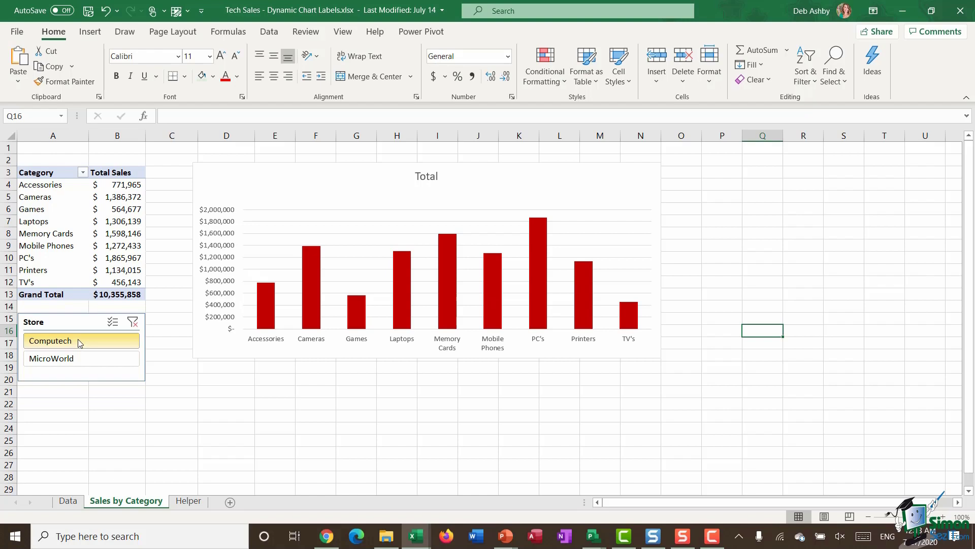
{"action": "left_click", "coordinate": [66, 358]}
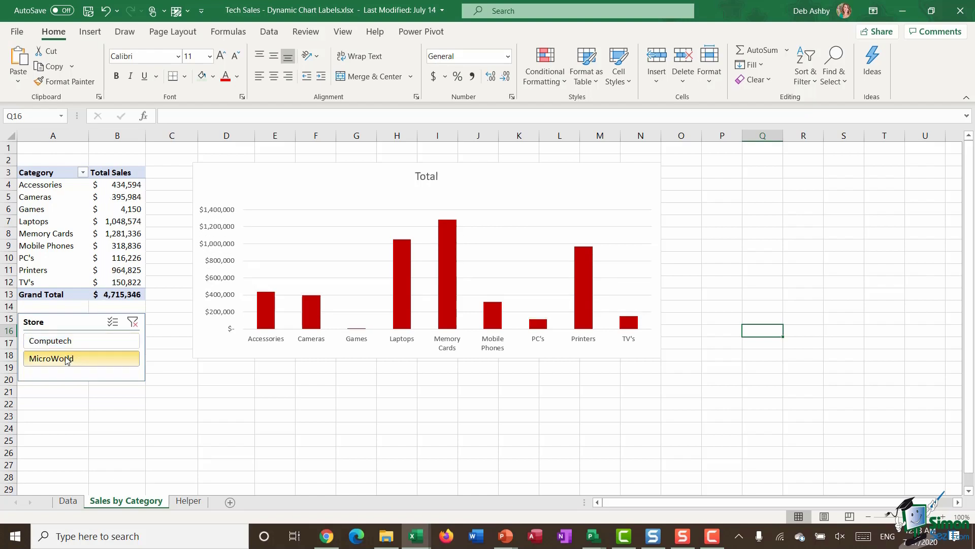
{"action": "left_click", "coordinate": [133, 321]}
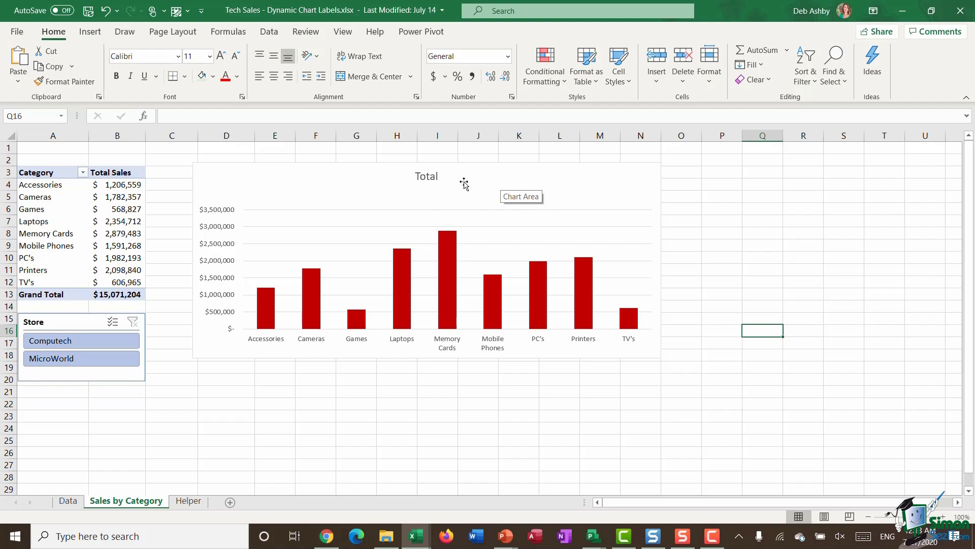
{"action": "left_click", "coordinate": [84, 340]}
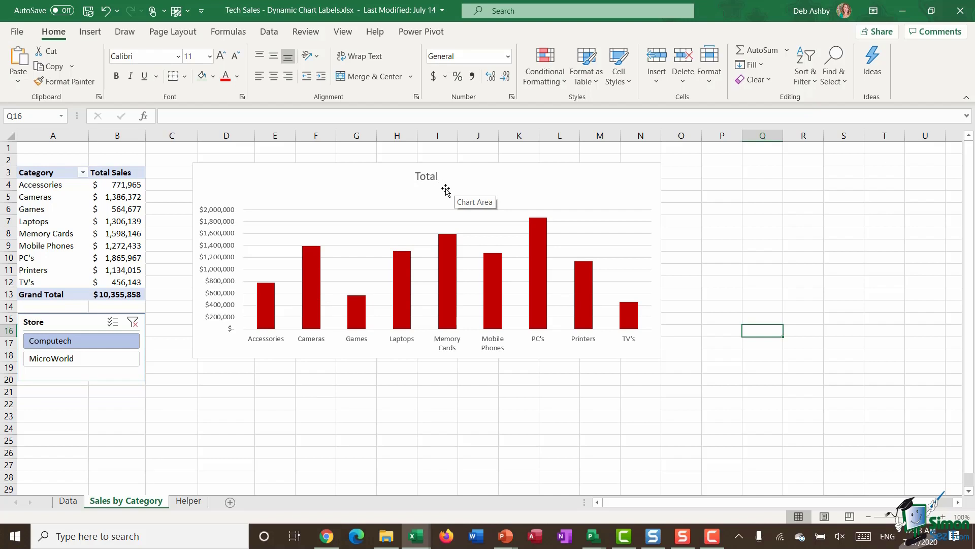
{"action": "left_click", "coordinate": [77, 360]}
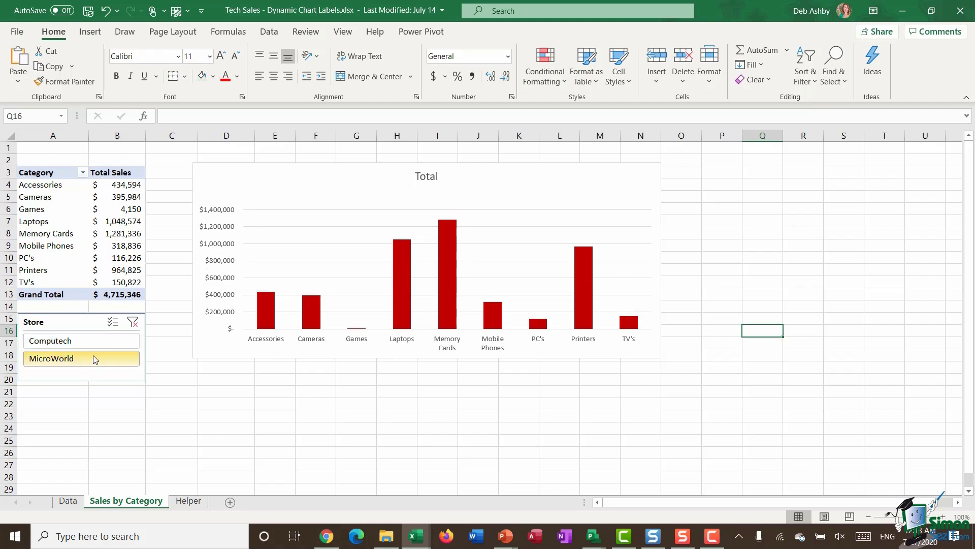
{"action": "left_click", "coordinate": [132, 327]}
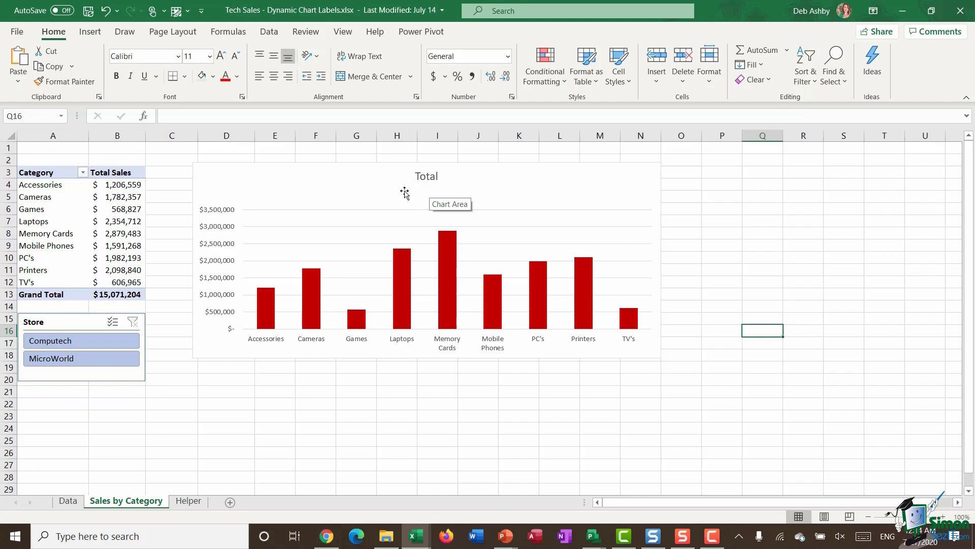
- Paste a copy of the Store slicer onto the Helper sheet at A3, below the Slicer label, and select H4
{"action": "left_click", "coordinate": [191, 502]}
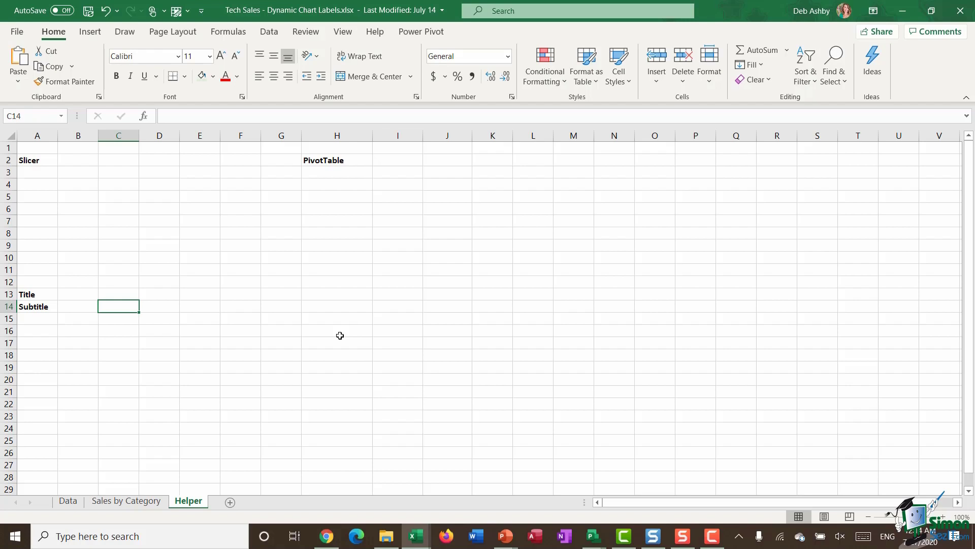
{"action": "left_click", "coordinate": [126, 501]}
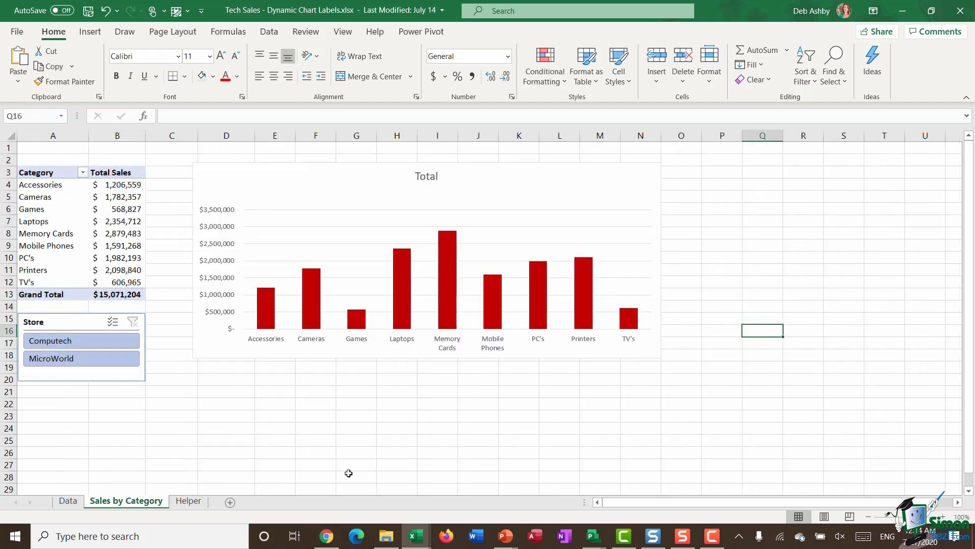
{"action": "left_click", "coordinate": [71, 323]}
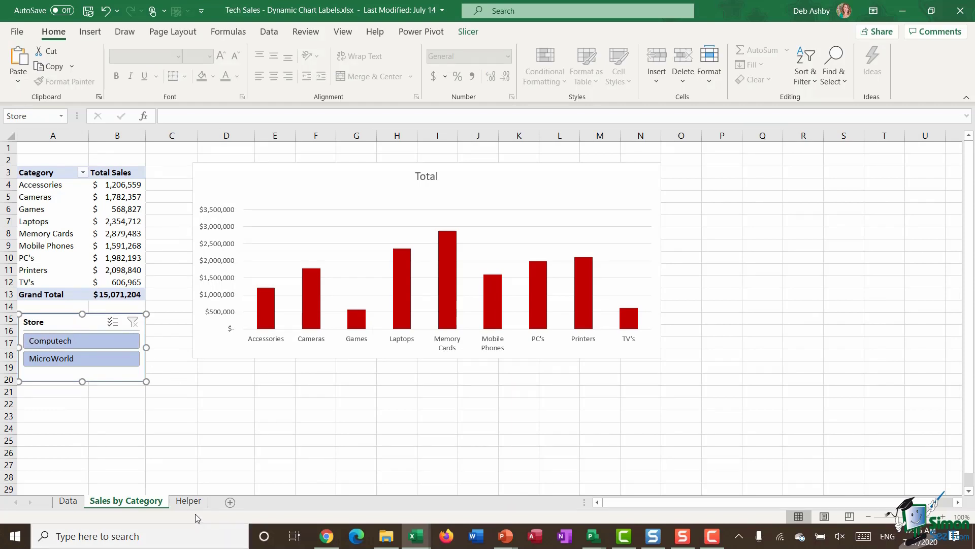
{"action": "left_click", "coordinate": [188, 500]}
{"action": "key", "text": "ctrl+v"}
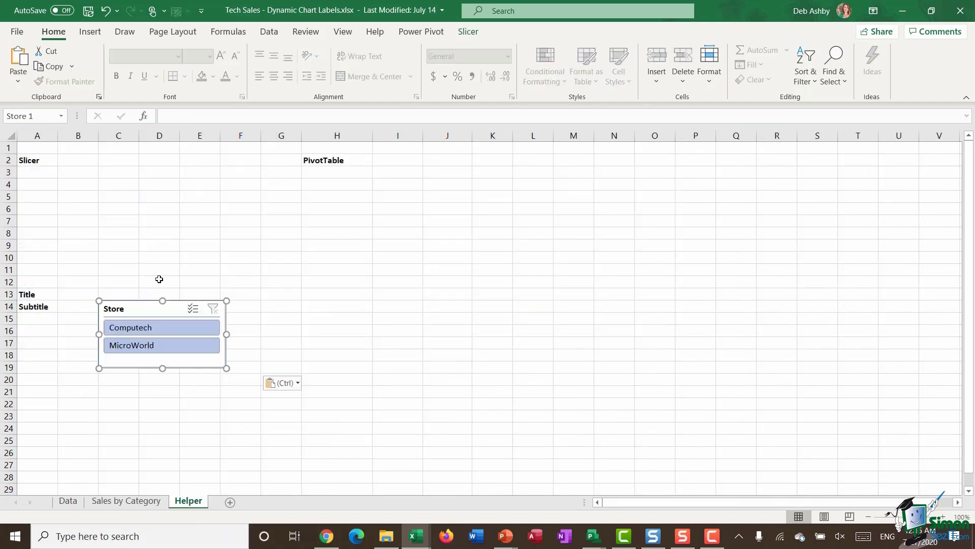
{"action": "left_click_drag", "start_coordinate": [162, 311], "coordinate": [91, 184]}
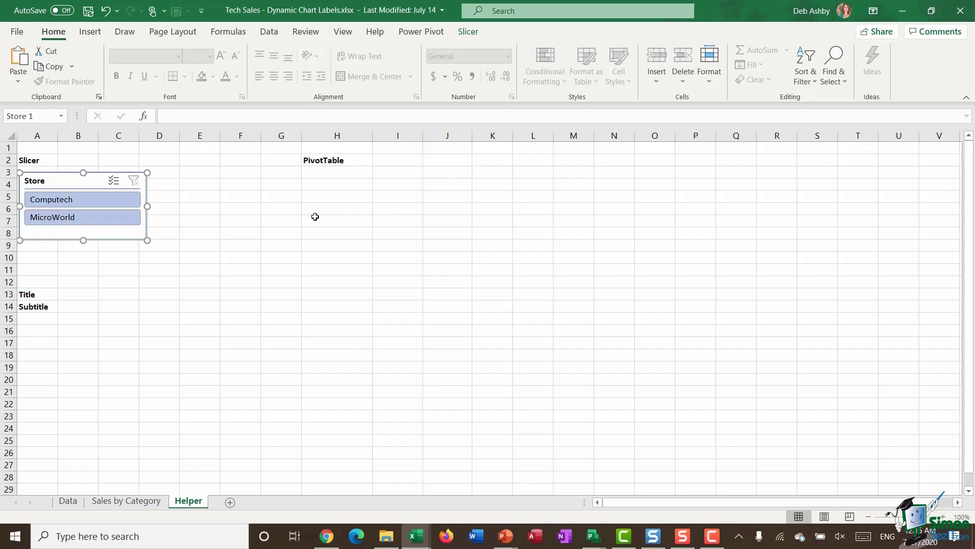
{"action": "left_click", "coordinate": [332, 188]}
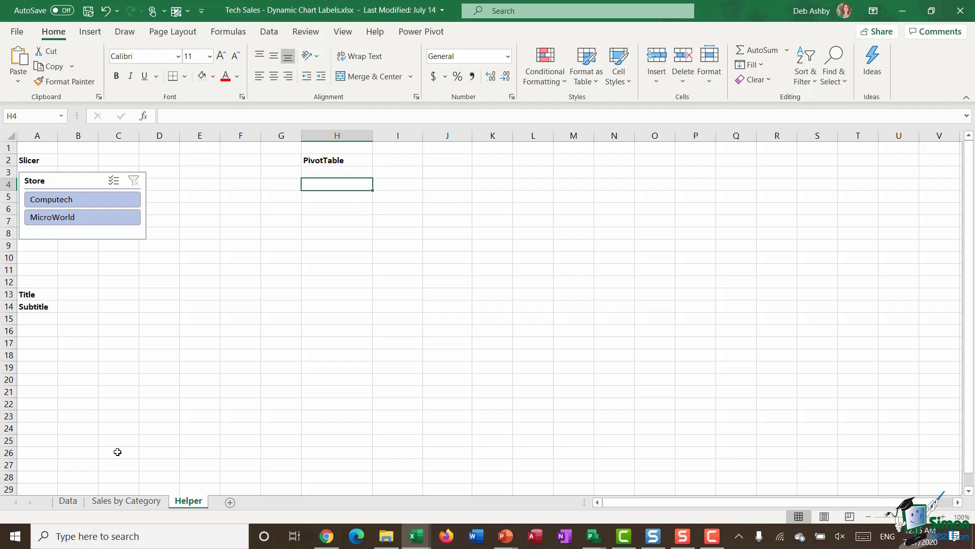
- Summarize the Tech_Sales table with a PivotTable placed on the existing worksheet at Helper!$H$4
{"action": "left_click", "coordinate": [69, 501]}
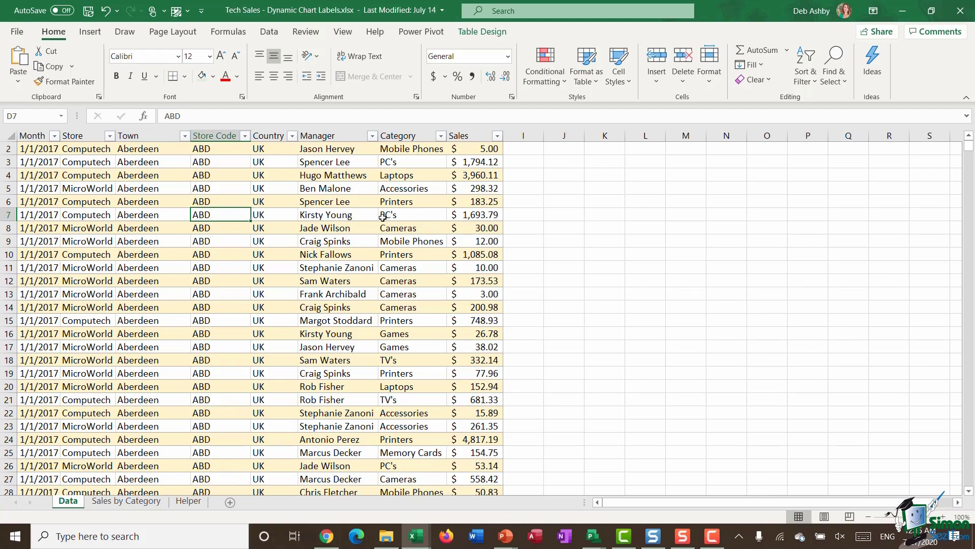
{"action": "scroll", "coordinate": [387, 215], "scroll_direction": "up", "scroll_amount": 1}
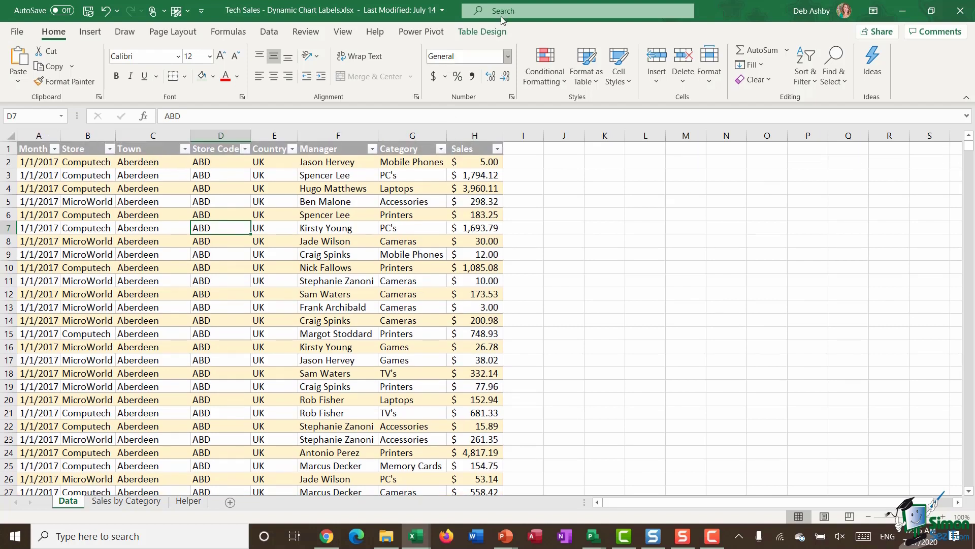
{"action": "left_click", "coordinate": [491, 35]}
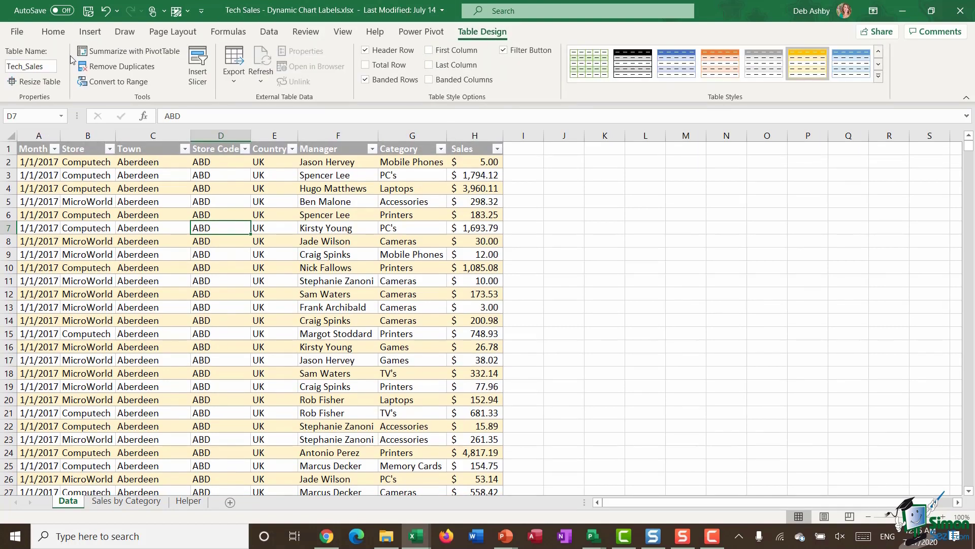
{"action": "left_click", "coordinate": [154, 51]}
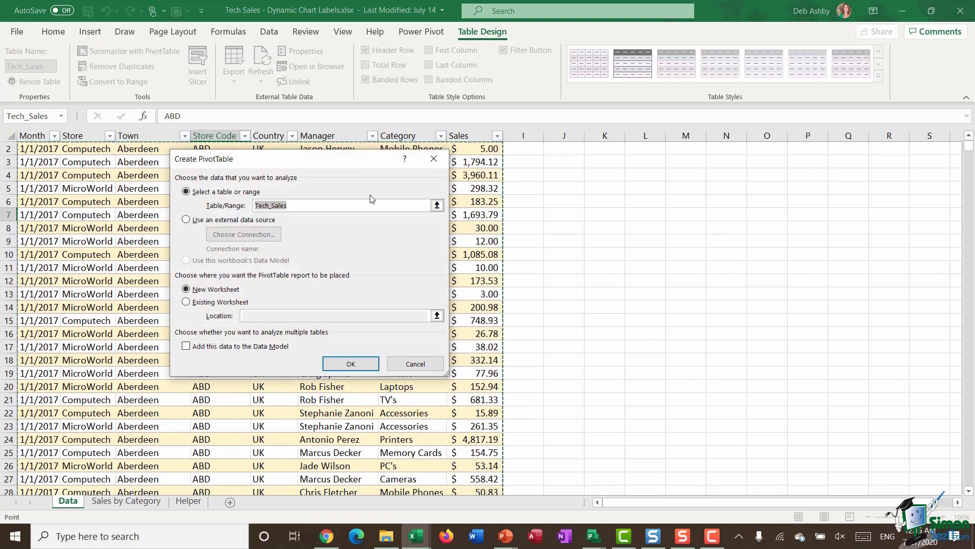
{"action": "left_click_drag", "start_coordinate": [334, 157], "coordinate": [501, 148]}
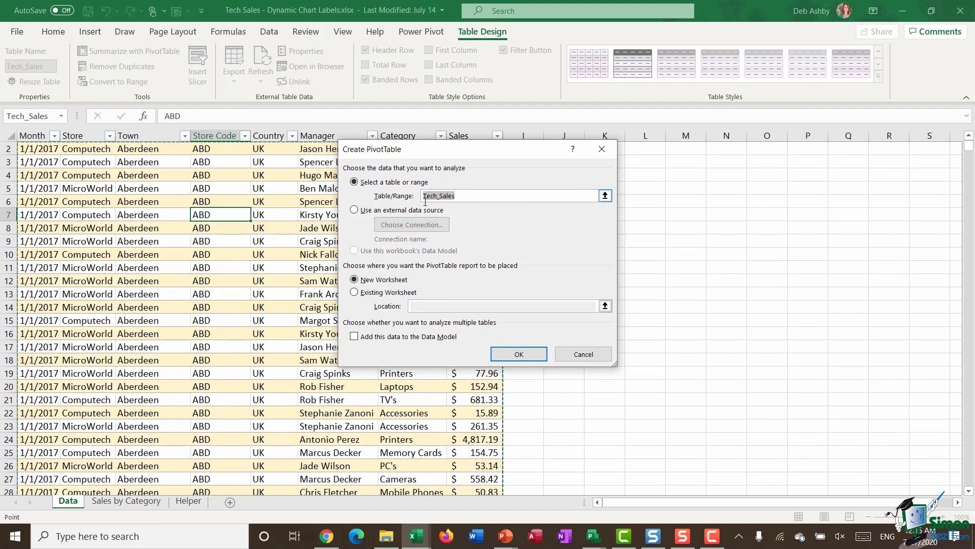
{"action": "left_click", "coordinate": [371, 294]}
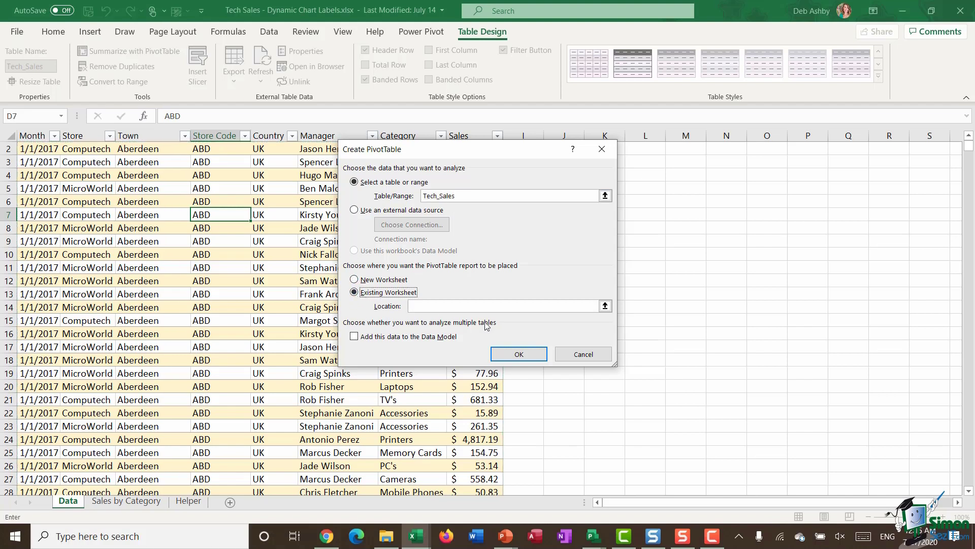
{"action": "left_click", "coordinate": [605, 306]}
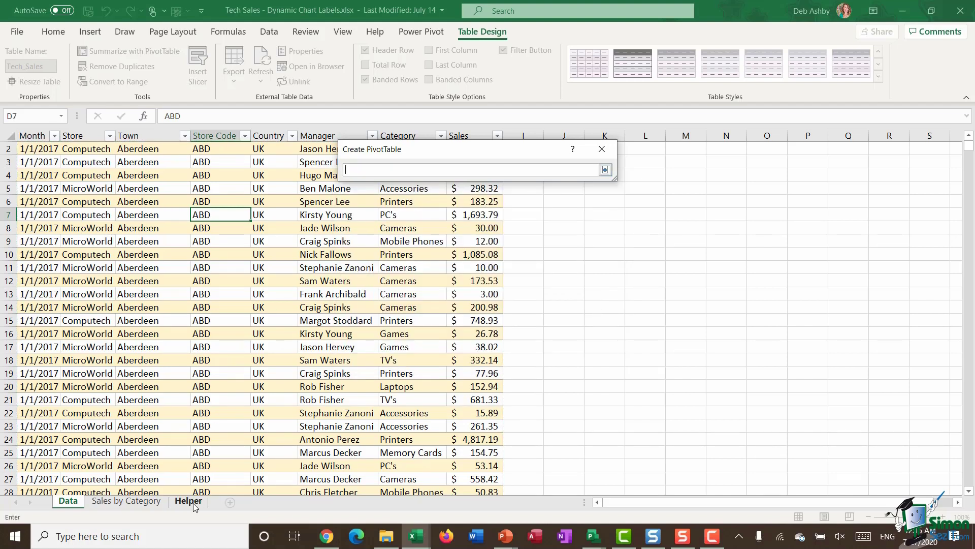
{"action": "left_click", "coordinate": [193, 504]}
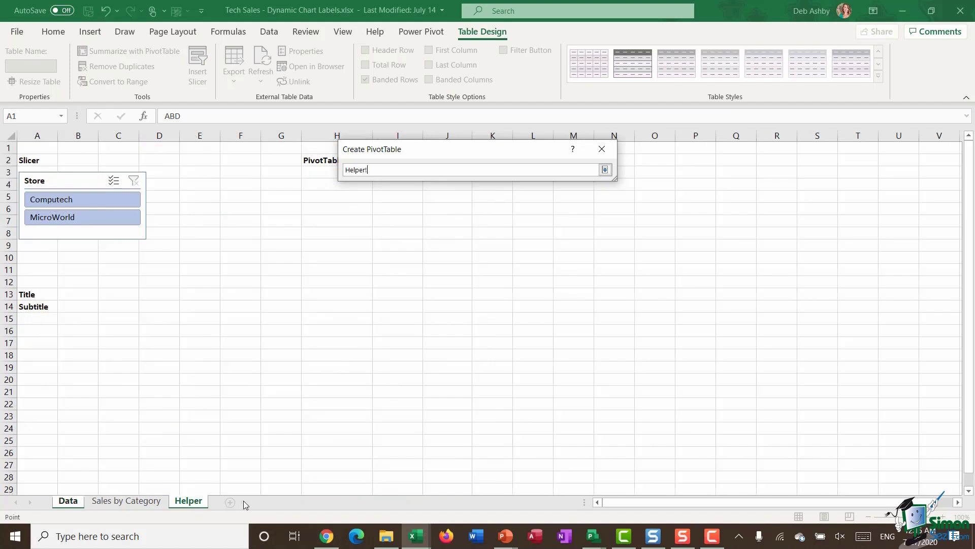
{"action": "left_click", "coordinate": [320, 184]}
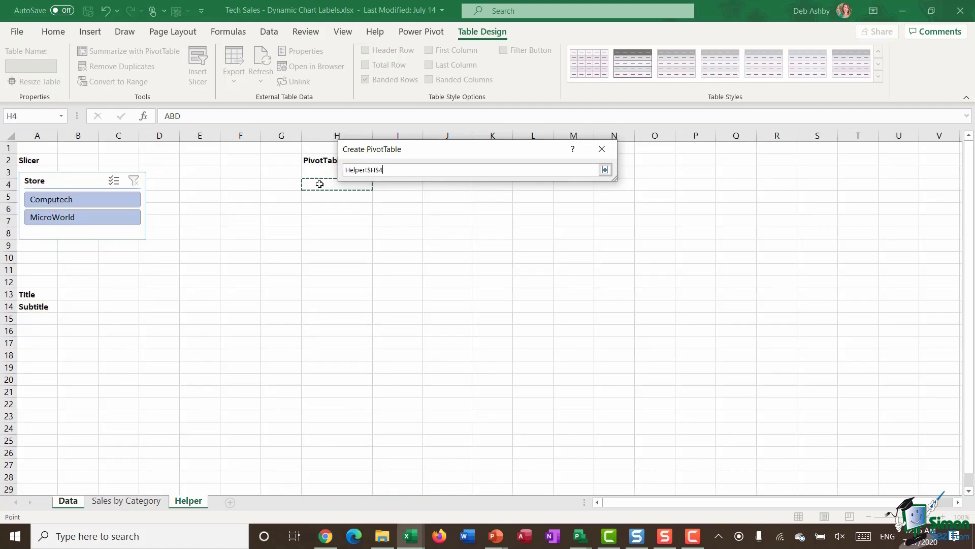
{"action": "left_click", "coordinate": [605, 170]}
{"action": "left_click", "coordinate": [519, 355]}
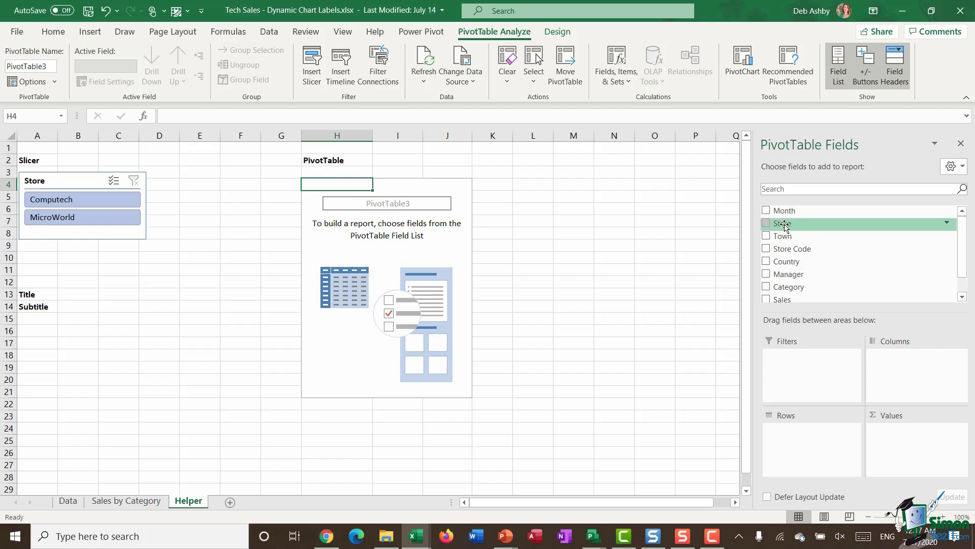
- Put Store in the PivotTable's Columns area and set Grand Totals to Off for Rows and Columns
{"action": "left_click_drag", "start_coordinate": [783, 225], "coordinate": [905, 385]}
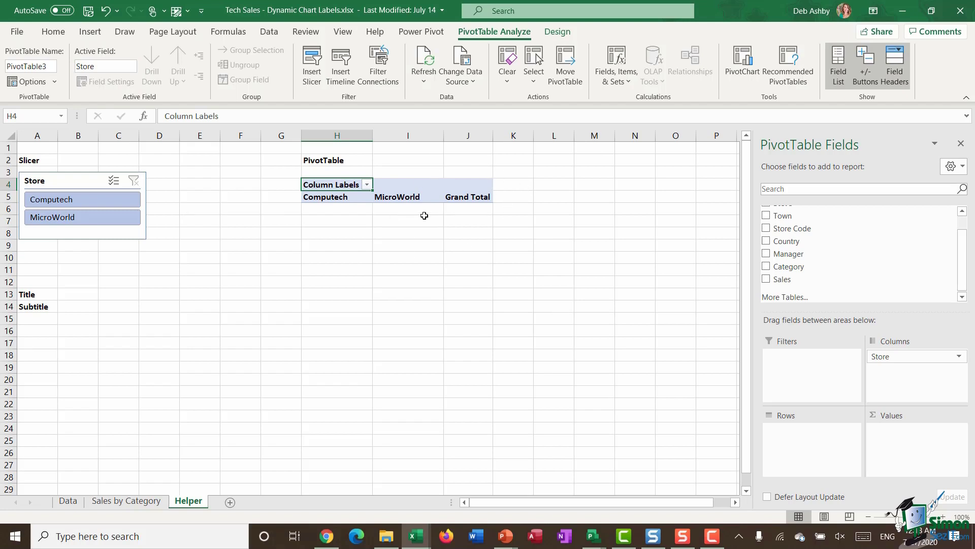
{"action": "left_click", "coordinate": [420, 199]}
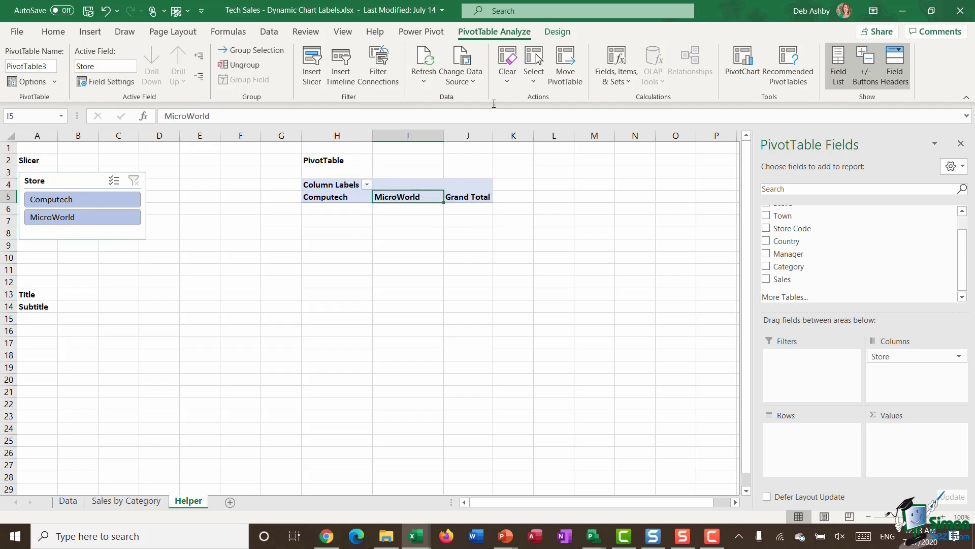
{"action": "left_click", "coordinate": [559, 32]}
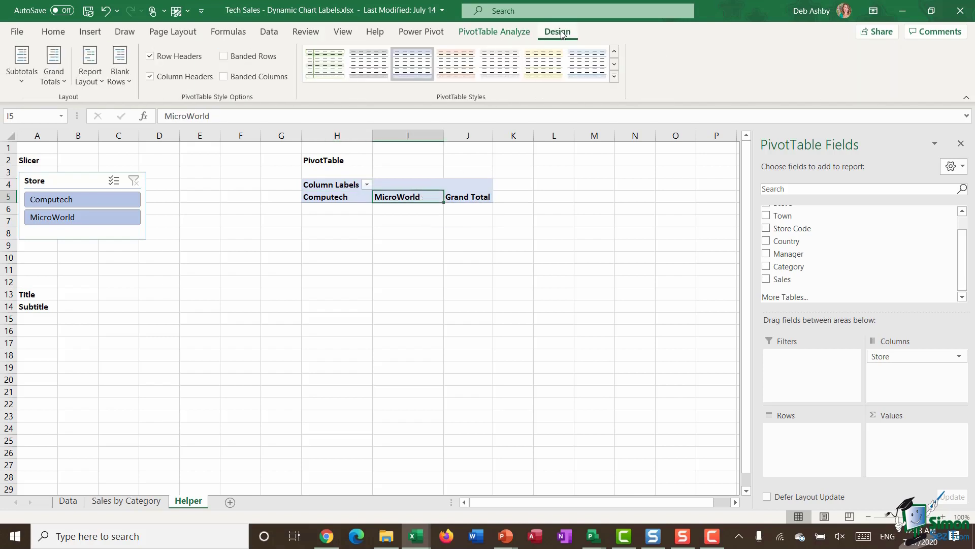
{"action": "left_click", "coordinate": [55, 74]}
{"action": "left_click", "coordinate": [81, 115]}
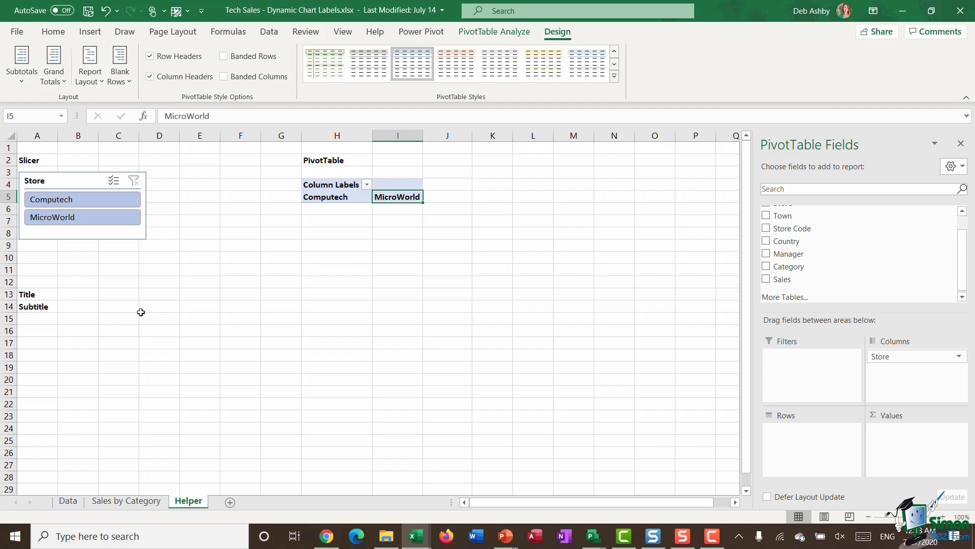
- Enter 'Sales by Store' in B13, then start typing =TEXTJOIN in B14
{"action": "left_click", "coordinate": [76, 294]}
{"action": "type", "text": "Sales"}
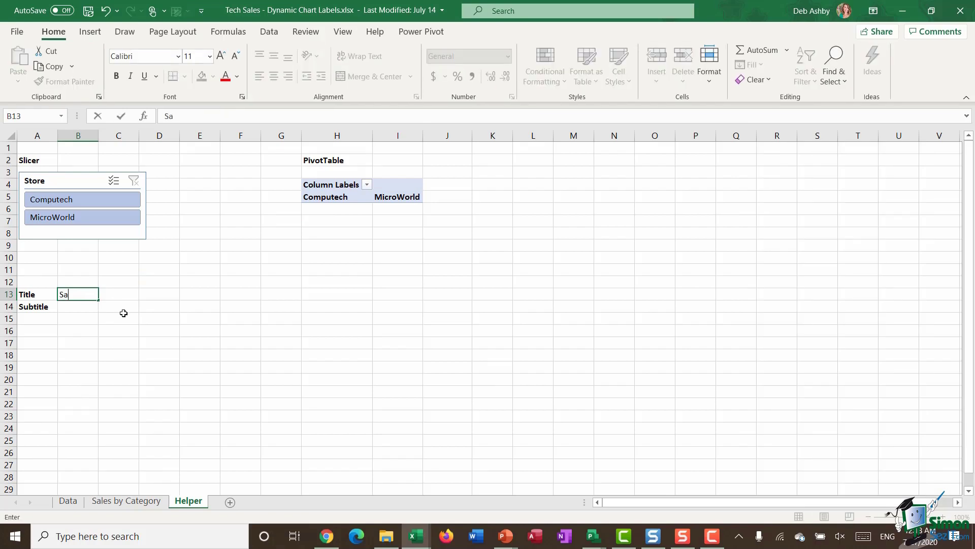
{"action": "type", "text": " by Store"}
{"action": "left_click", "coordinate": [86, 308]}
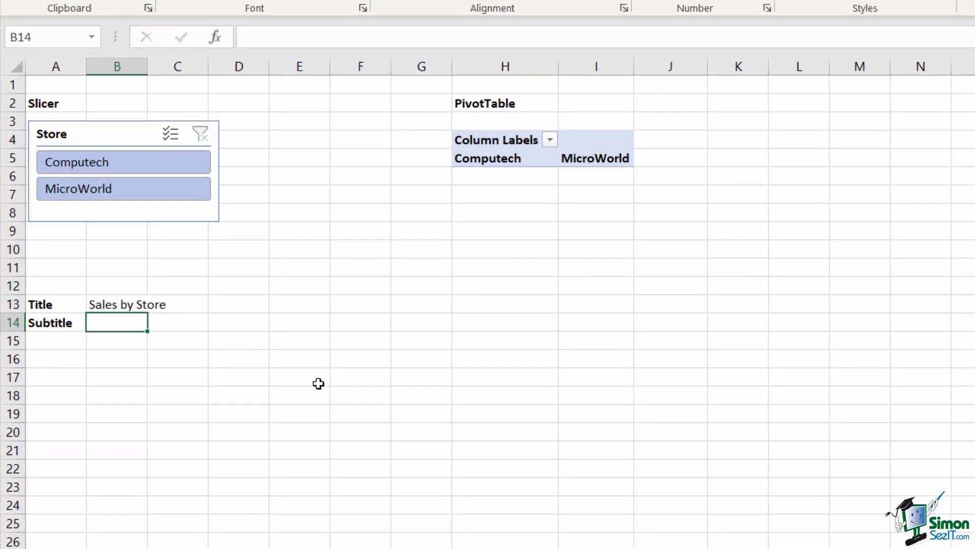
{"action": "type", "text": "=TEXTJOIN"}
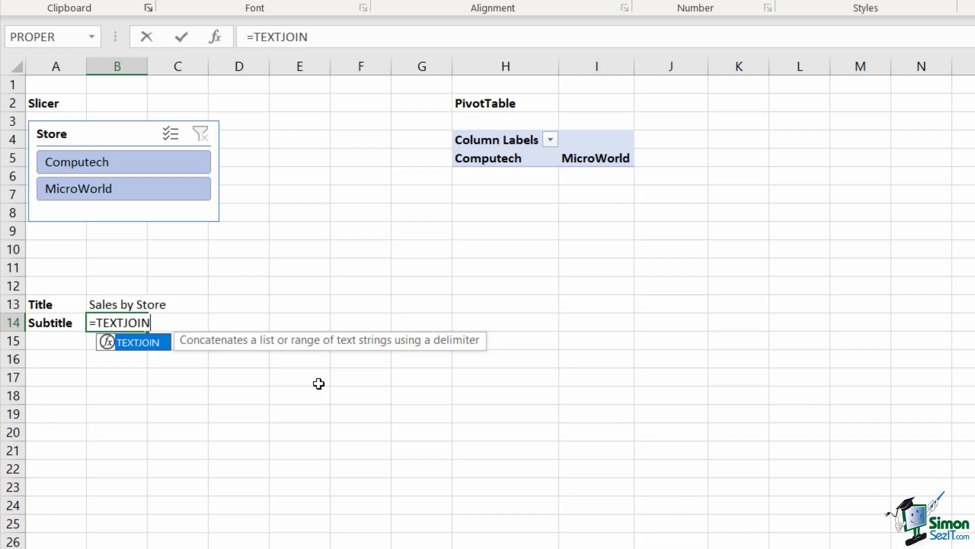
- Complete B14 as =TEXTJOIN(", ",TRUE,5:5), joining the store names in row 5
{"action": "type", "text": "("}
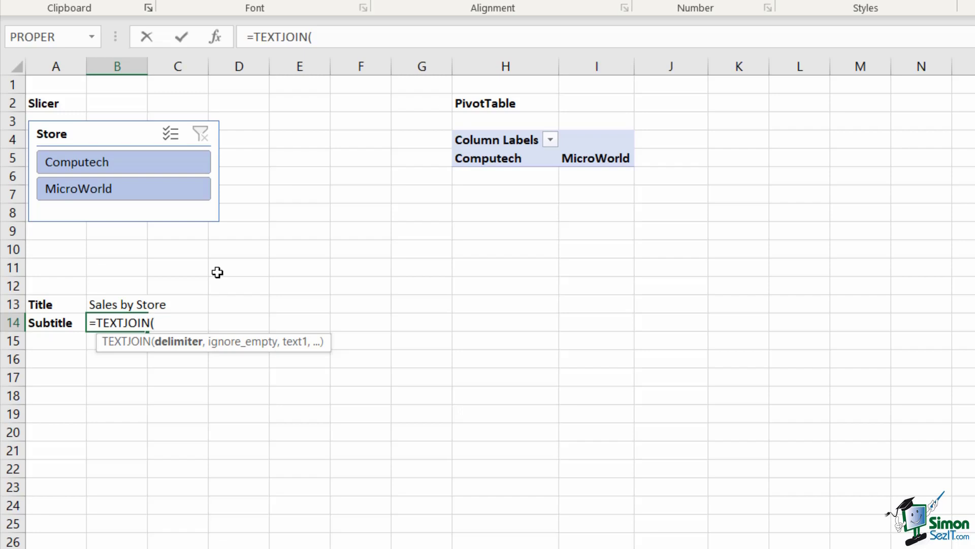
{"action": "type", "text": "\", \","}
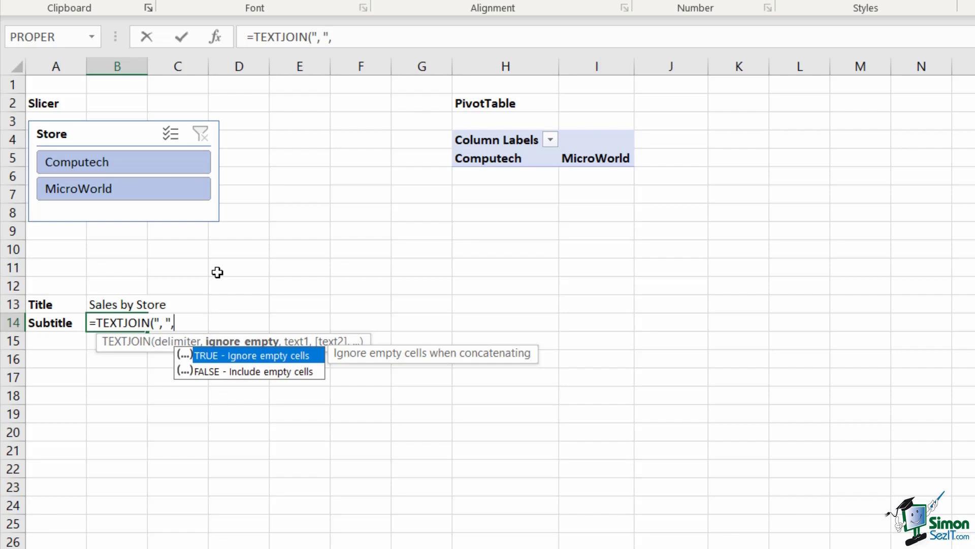
{"action": "type", "text": "T"}
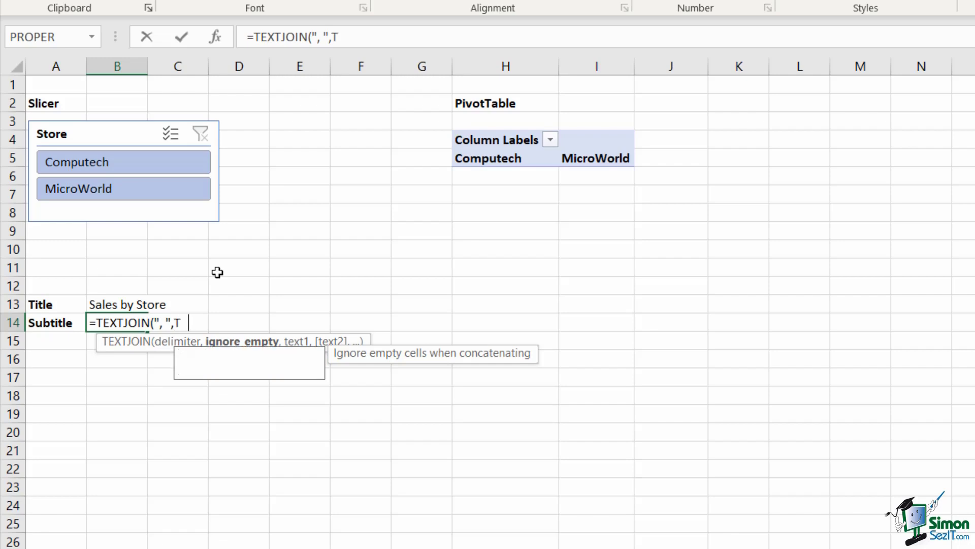
{"action": "type", "text": "RUE"}
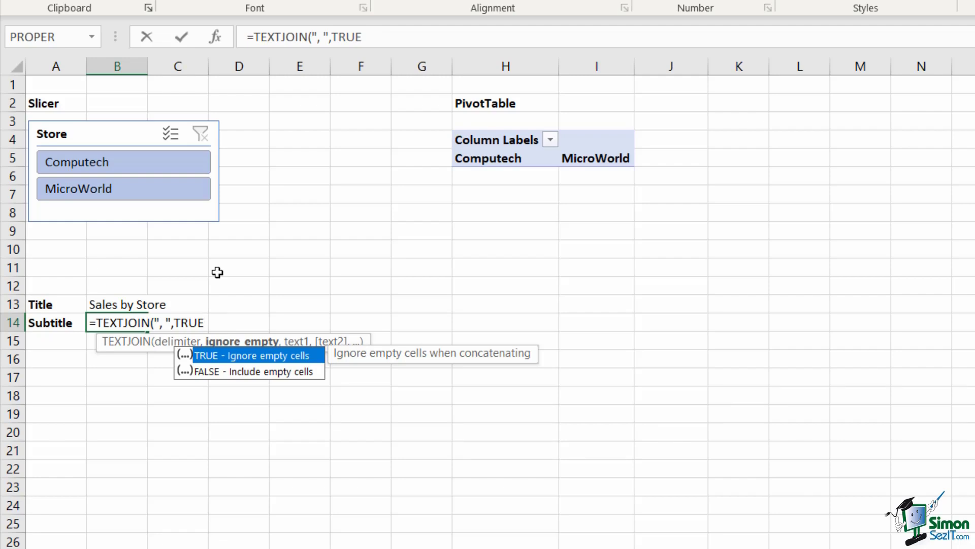
{"action": "type", "text": ","}
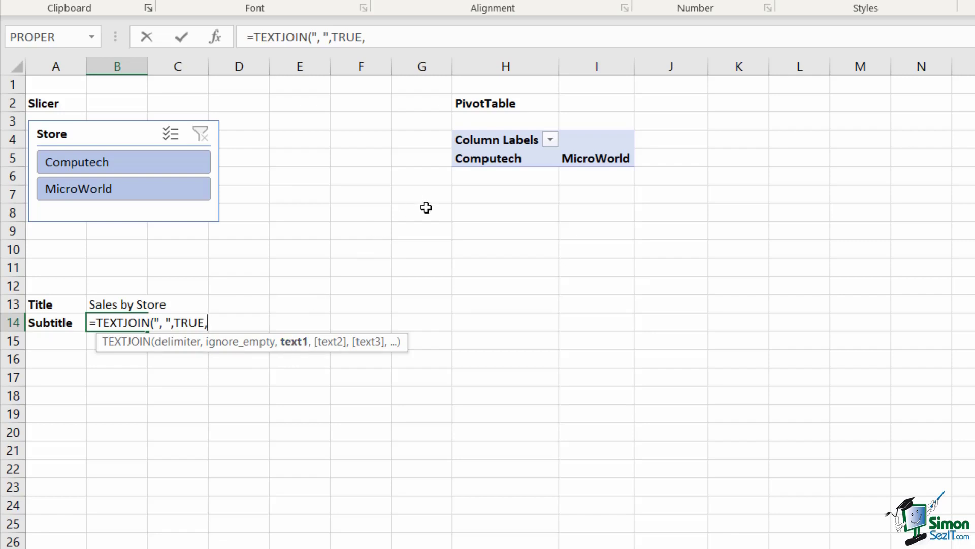
{"action": "left_click", "coordinate": [10, 160]}
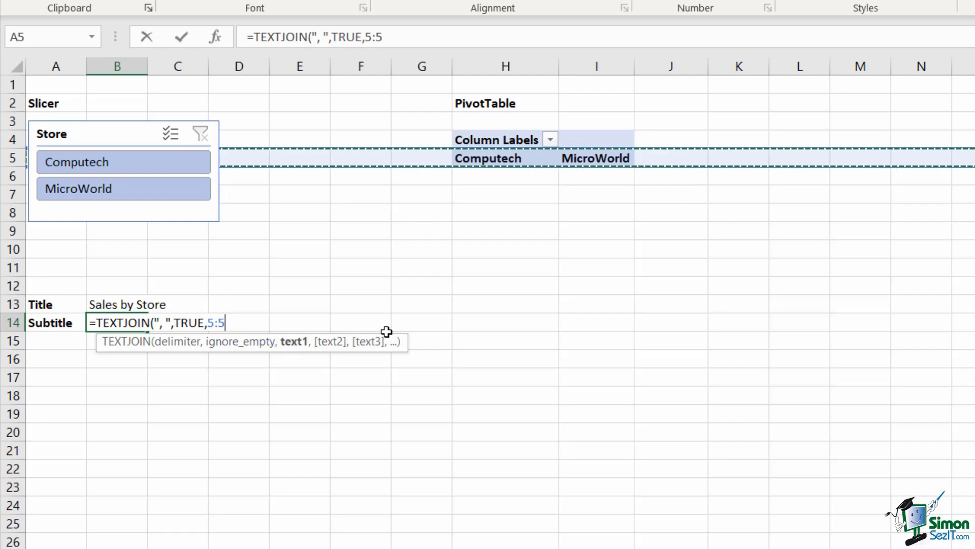
{"action": "type", "text": ")"}
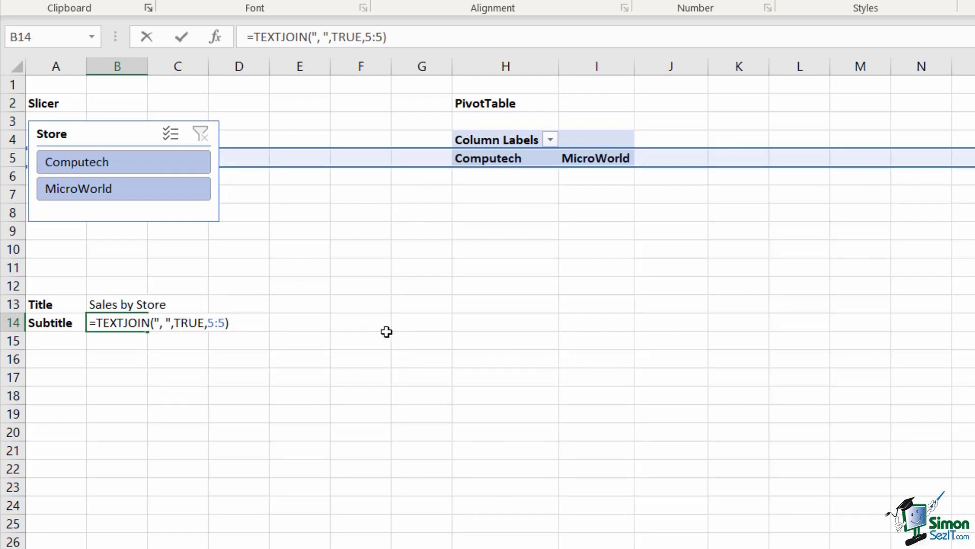
{"action": "key", "text": "Return"}
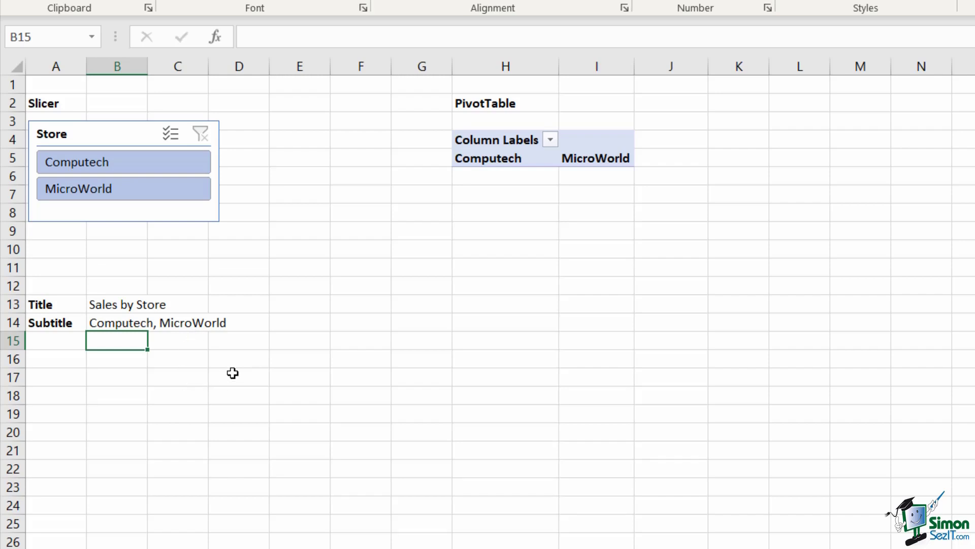
{"action": "left_click", "coordinate": [132, 160]}
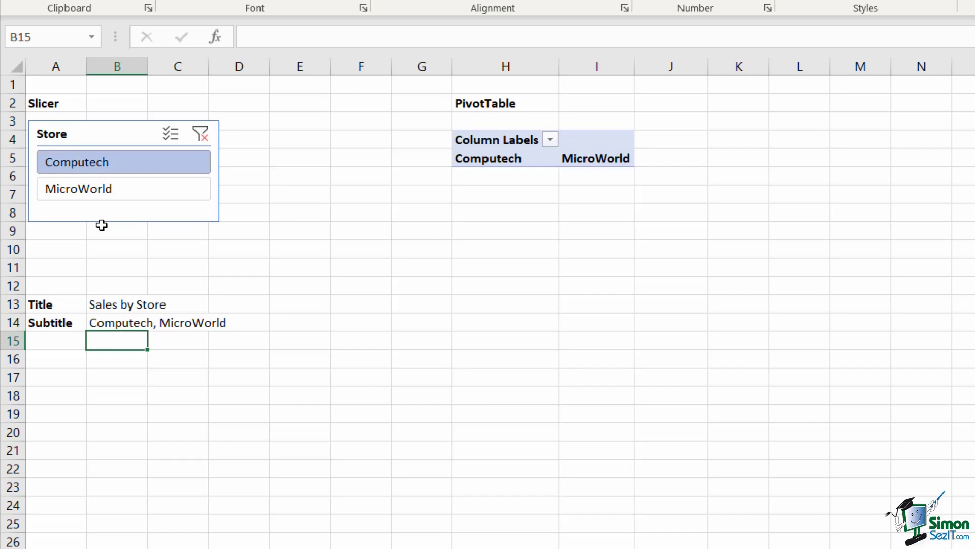
{"action": "left_click", "coordinate": [108, 138]}
{"action": "left_click", "coordinate": [201, 133]}
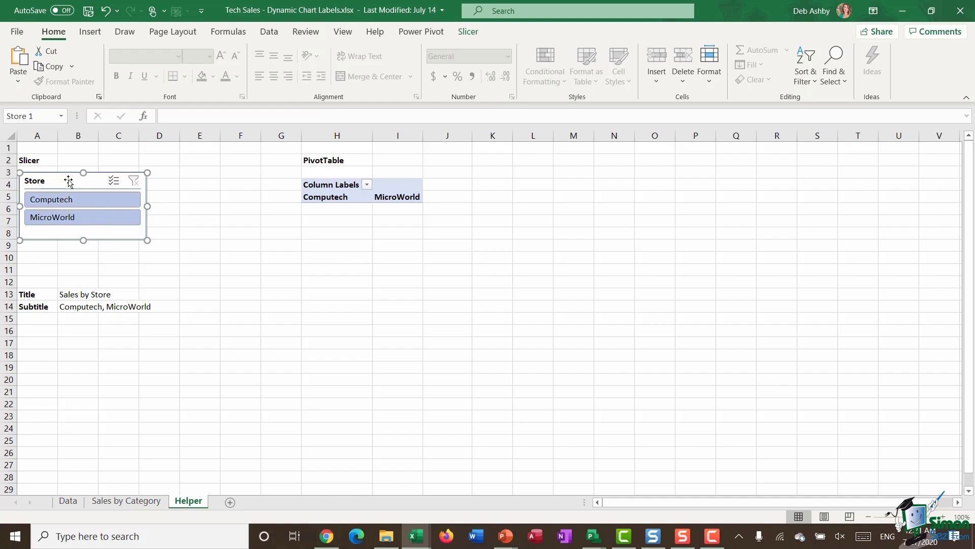
- Tick PivotTable3 in the slicer's Report Connections, then test by selecting Computech and adding MicroWorld
{"action": "left_click", "coordinate": [469, 31]}
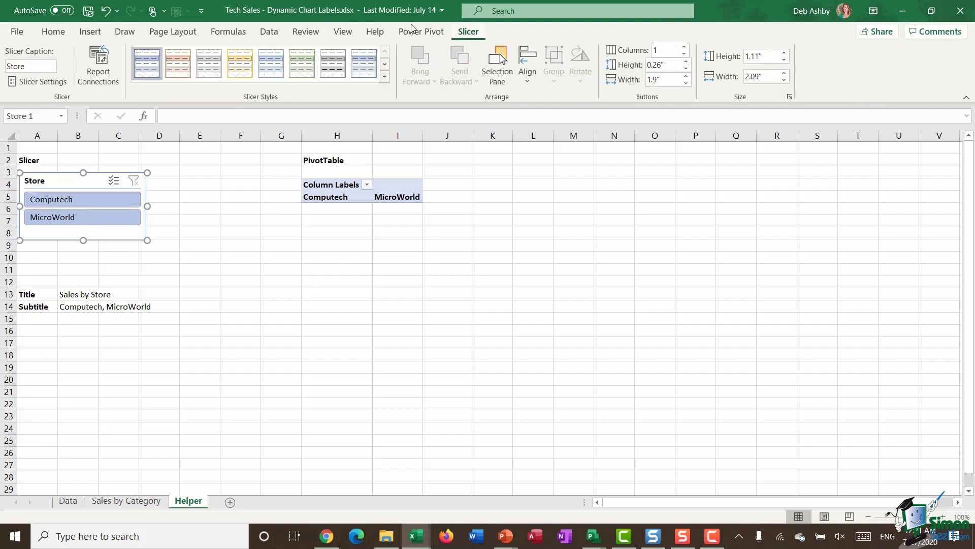
{"action": "left_click", "coordinate": [104, 71]}
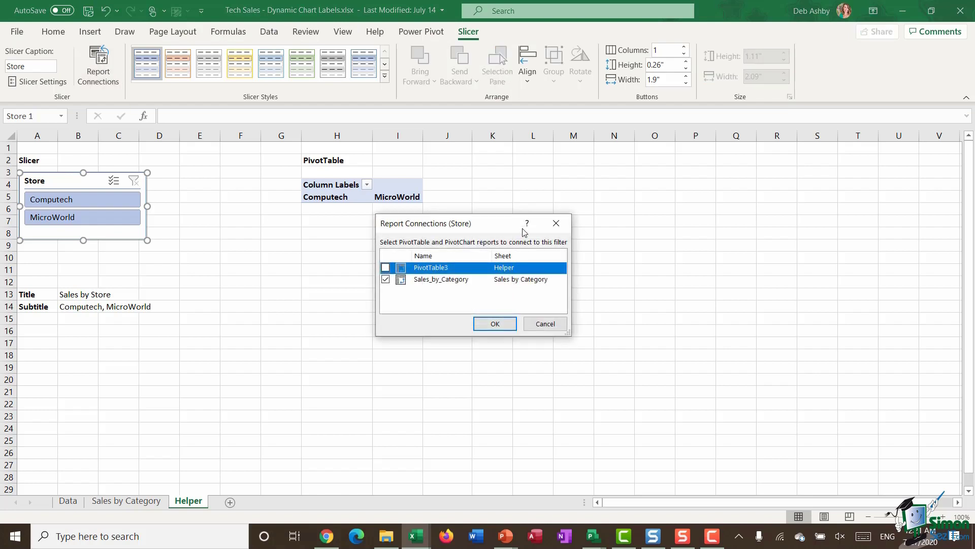
{"action": "left_click_drag", "start_coordinate": [499, 222], "coordinate": [353, 244]}
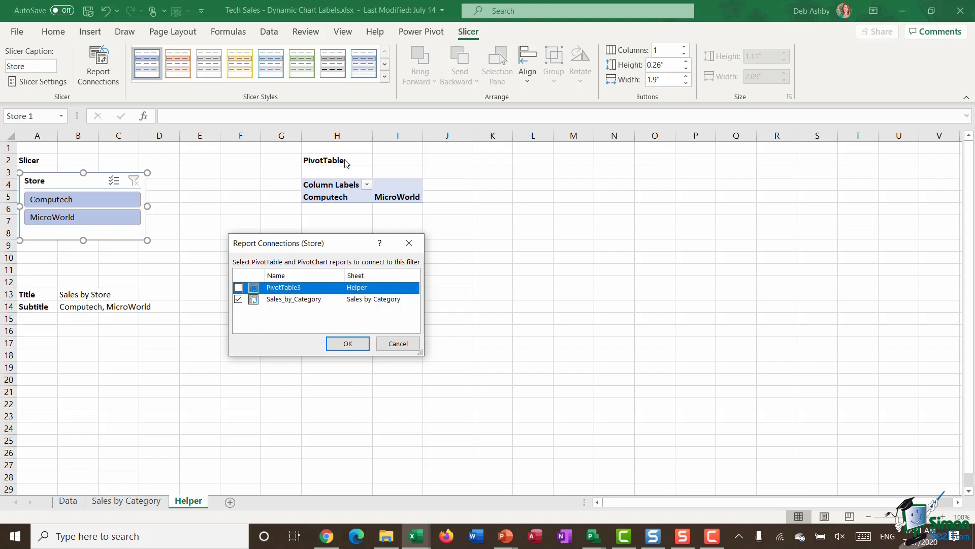
{"action": "left_click", "coordinate": [238, 288]}
{"action": "left_click", "coordinate": [346, 341]}
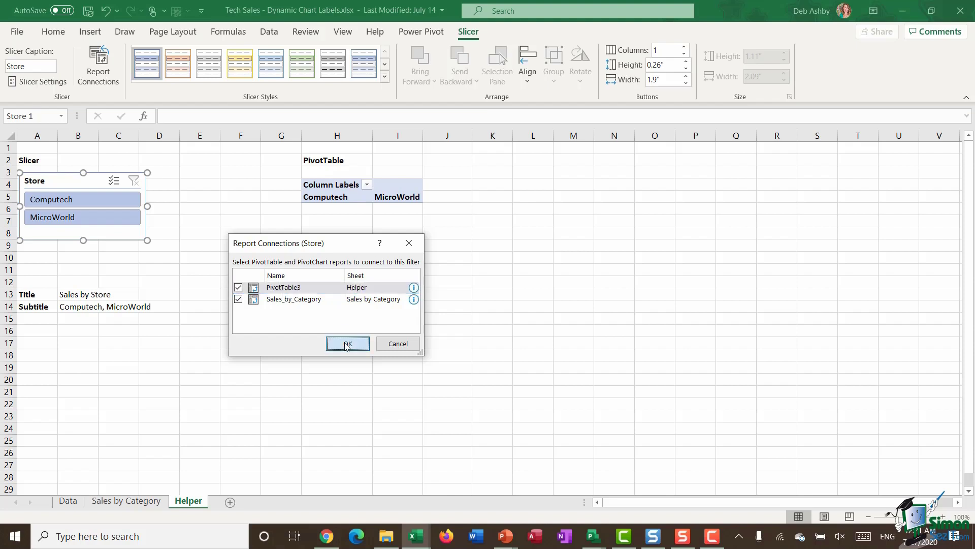
{"action": "left_click", "coordinate": [87, 201]}
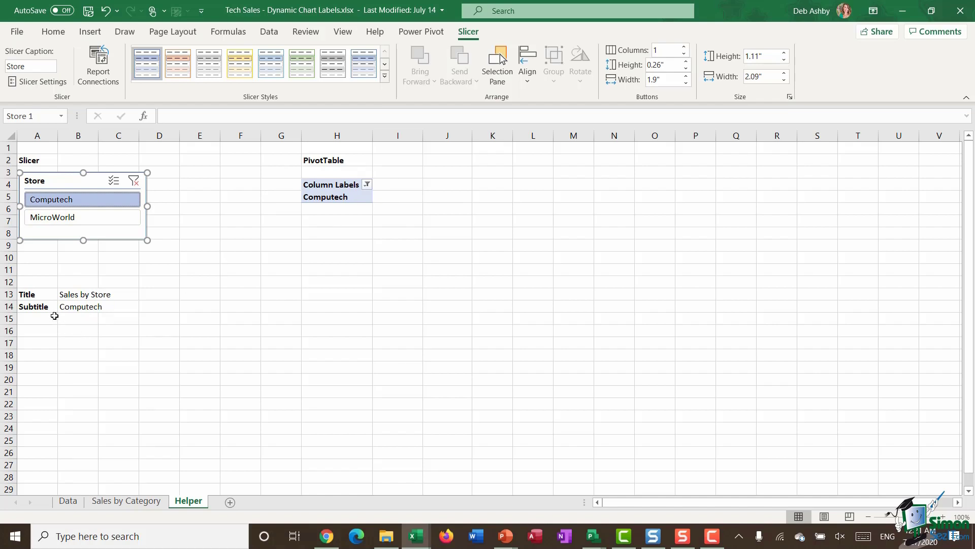
{"action": "left_click", "coordinate": [96, 222], "text": "ctrl"}
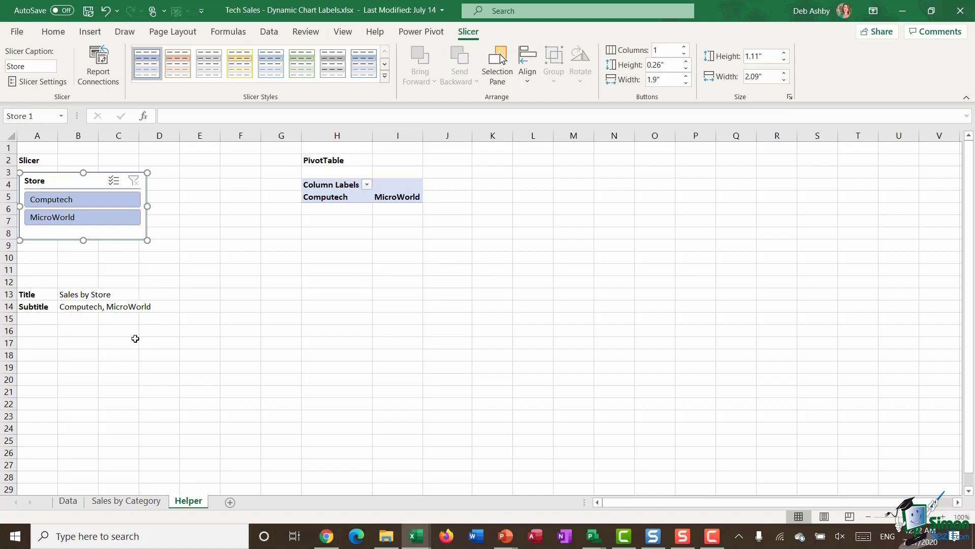
- Enter =CONCAT(H5," ",I5," ") in B16 to show 'Computech MicroWorld'
{"action": "left_click", "coordinate": [85, 334]}
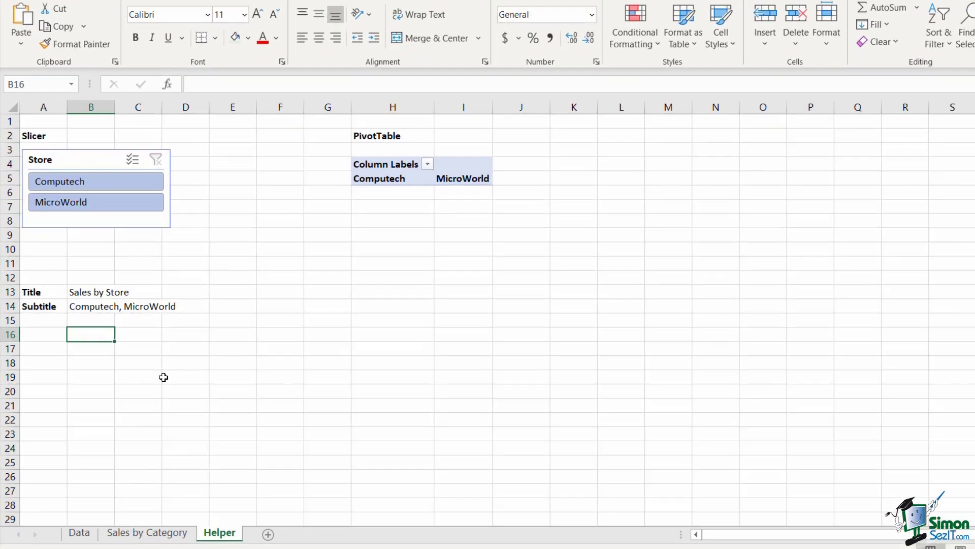
{"action": "type", "text": "=CONCAT"}
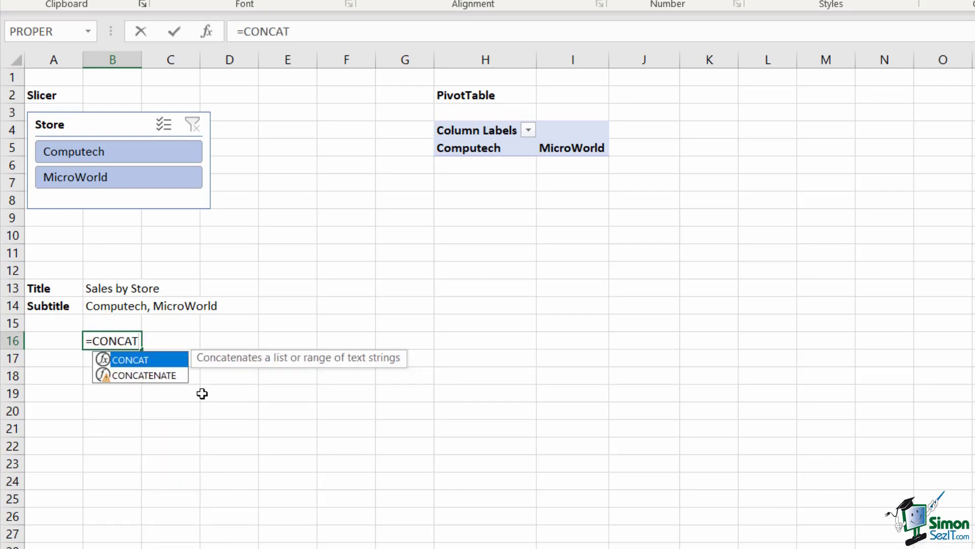
{"action": "type", "text": "("}
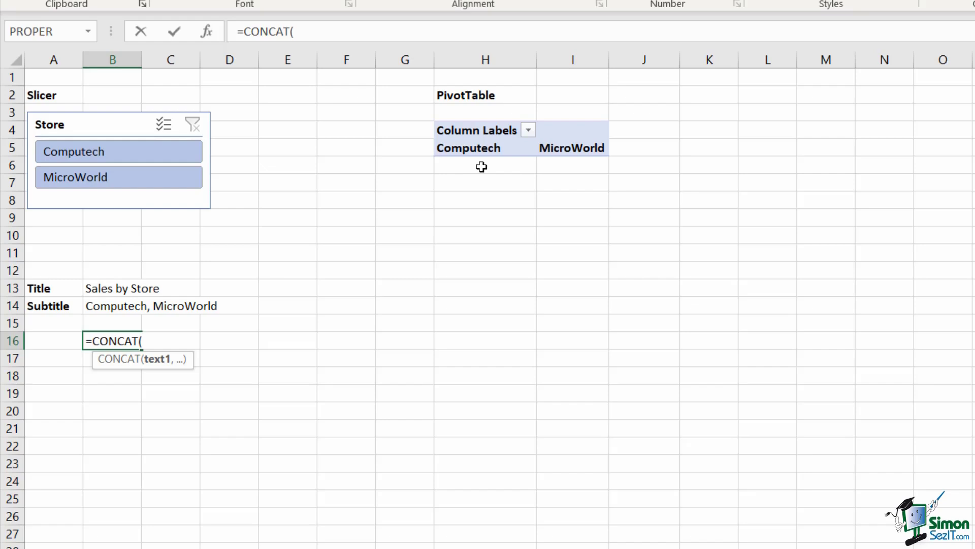
{"action": "left_click", "coordinate": [490, 152]}
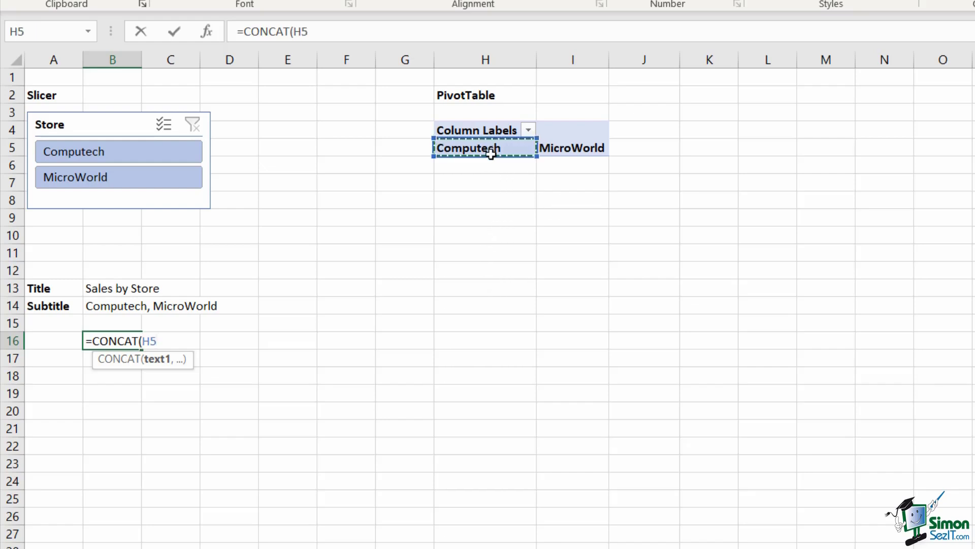
{"action": "type", "text": ",\" "}
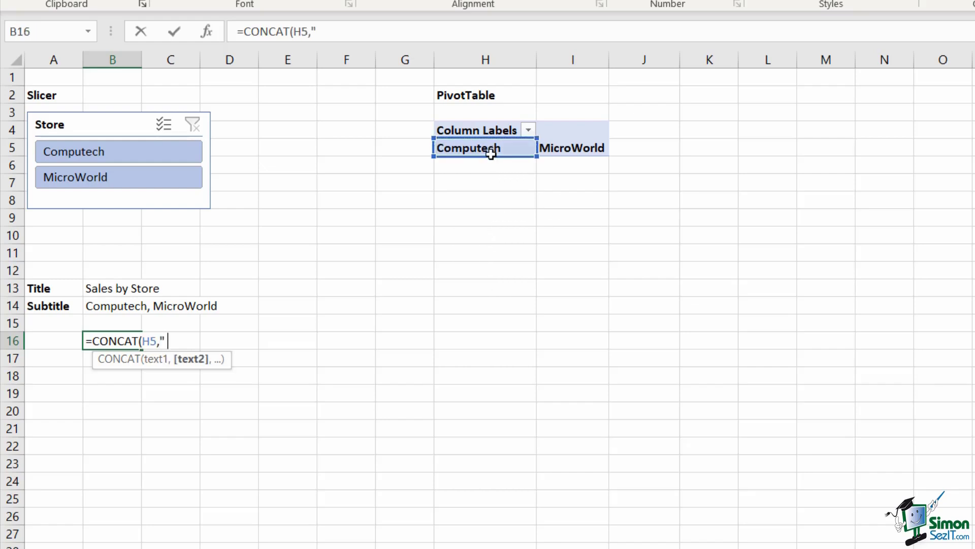
{"action": "type", "text": "\","}
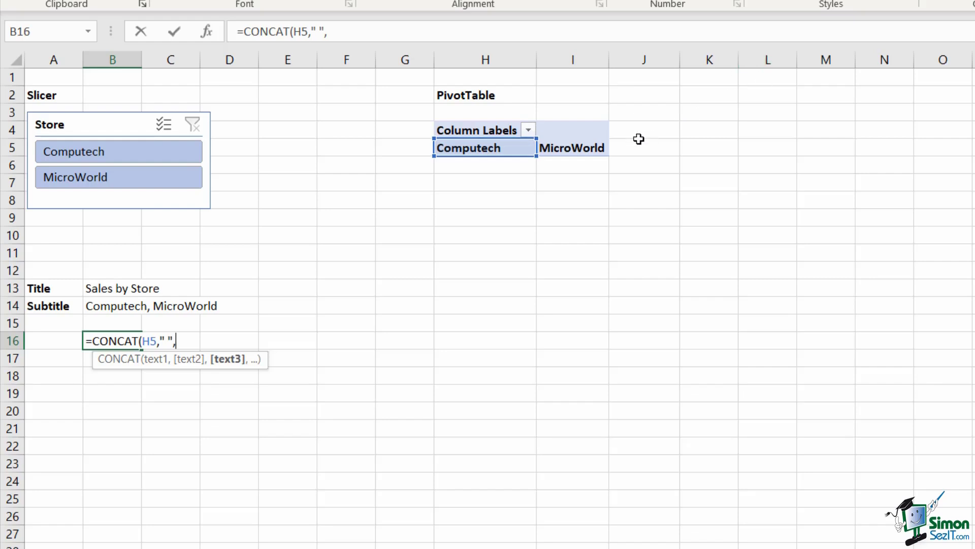
{"action": "left_click", "coordinate": [593, 145]}
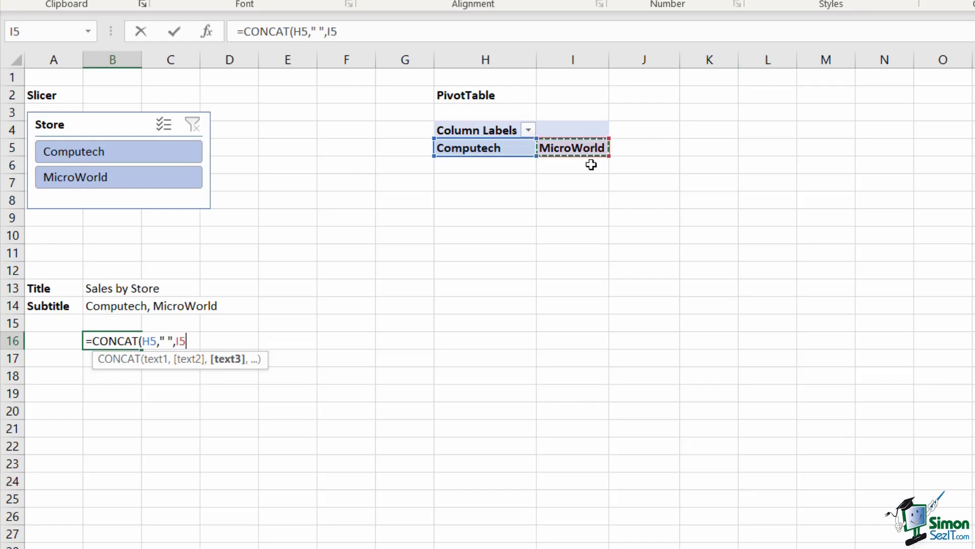
{"action": "type", "text": ","}
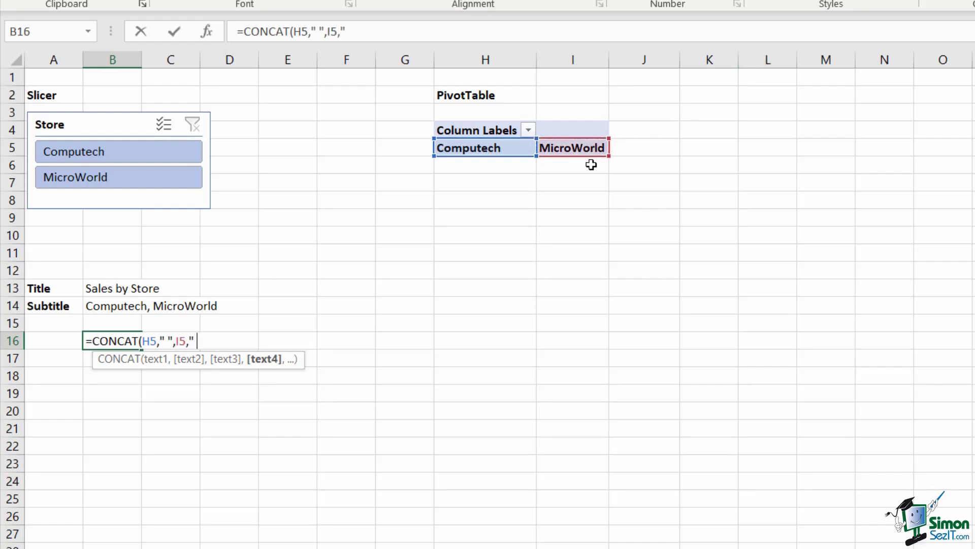
{"action": "type", "text": "\" \")"}
{"action": "key", "text": "Return"}
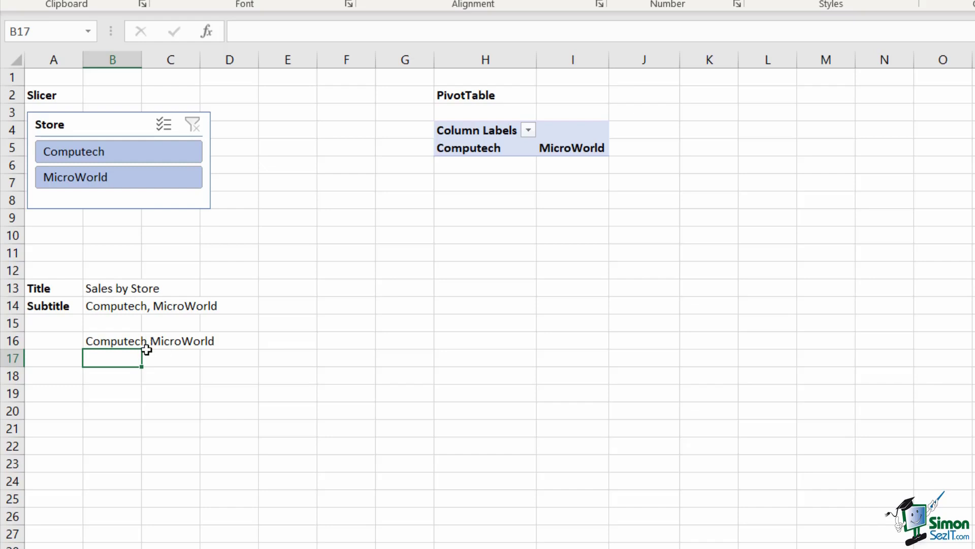
- Wrap the B16 CONCAT in SUBSTITUTE(...," ",", ") so spaces become commas
{"action": "double_click", "coordinate": [122, 342]}
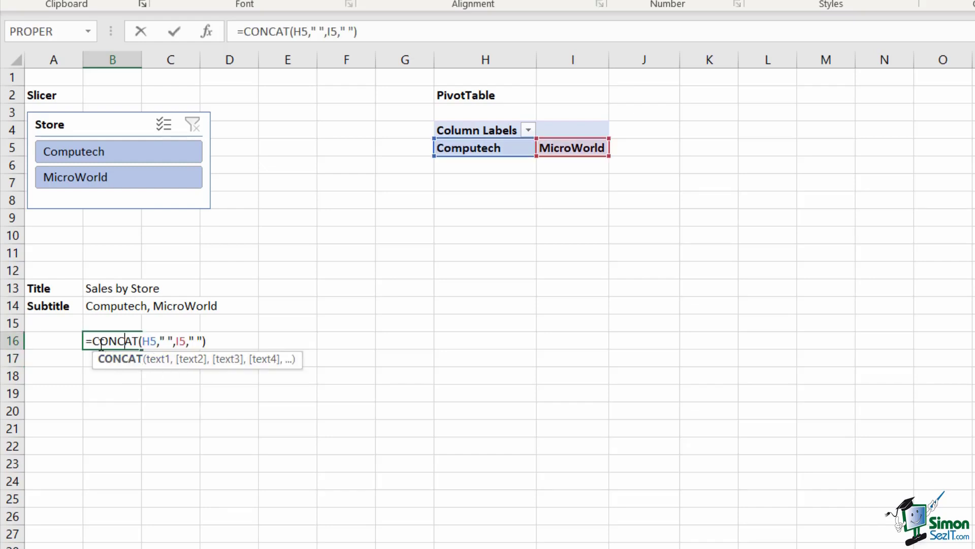
{"action": "key", "text": "Left"}
{"action": "key", "text": "Left"}
{"action": "key", "text": "Left"}
{"action": "key", "text": "Left"}
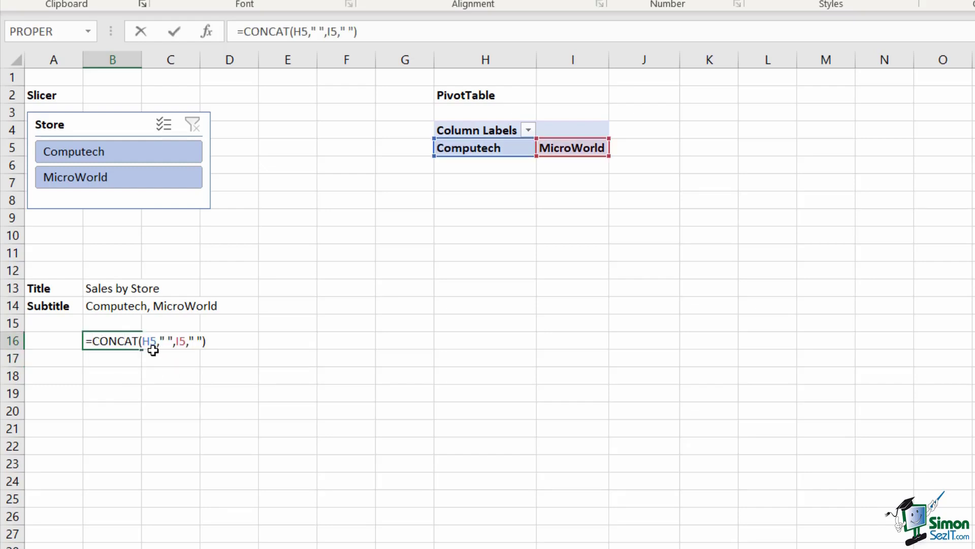
{"action": "type", "text": "SUBSTITUTE("}
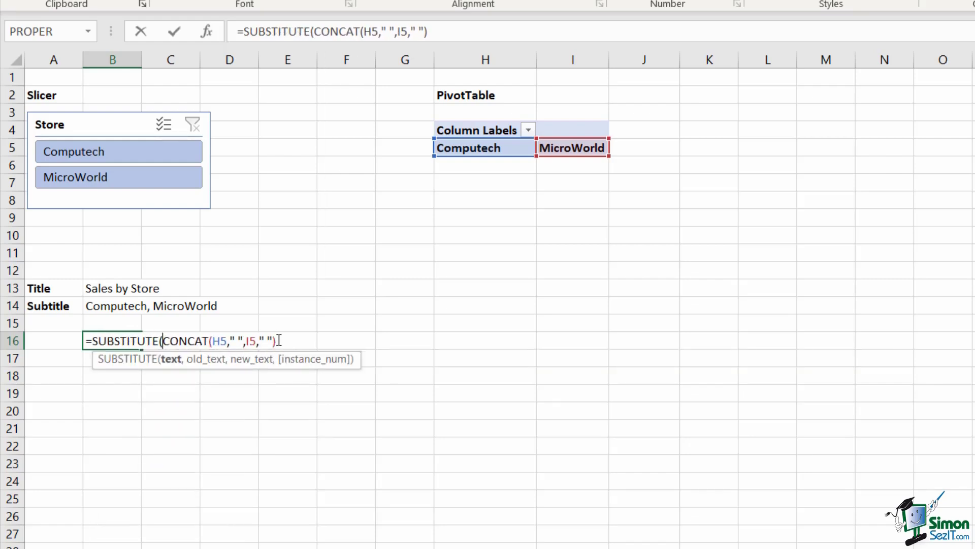
{"action": "key", "text": "End"}
{"action": "type", "text": ","}
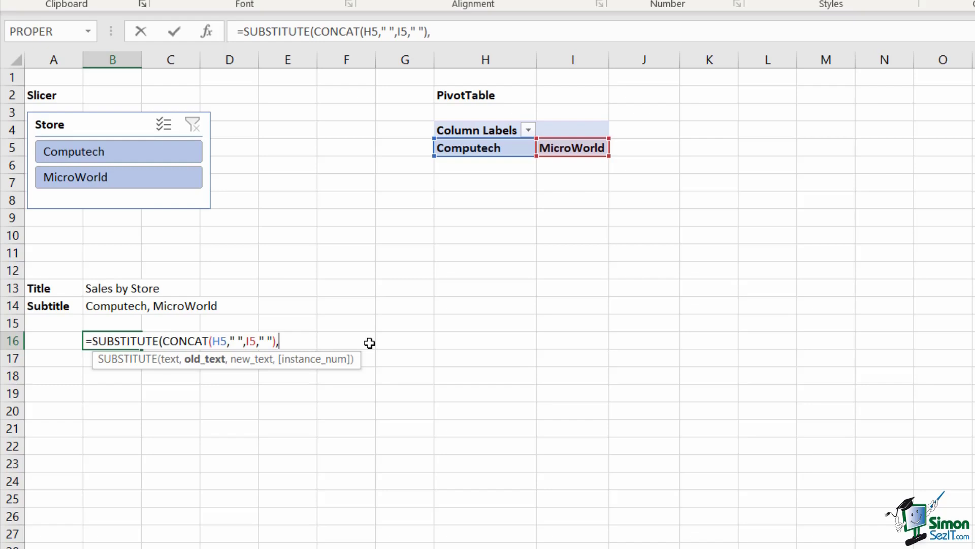
{"action": "type", "text": "\" \","}
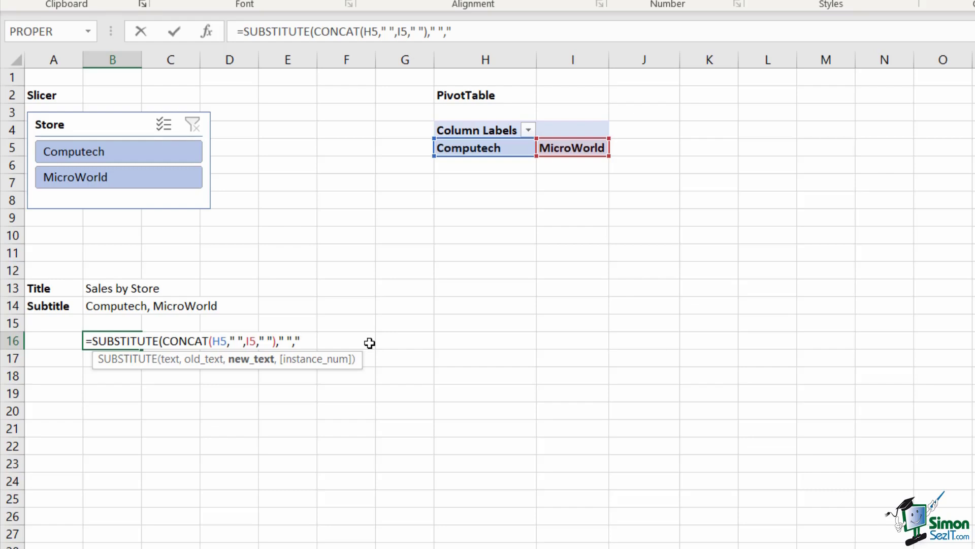
{"action": "type", "text": "\", \")"}
{"action": "key", "text": "Return"}
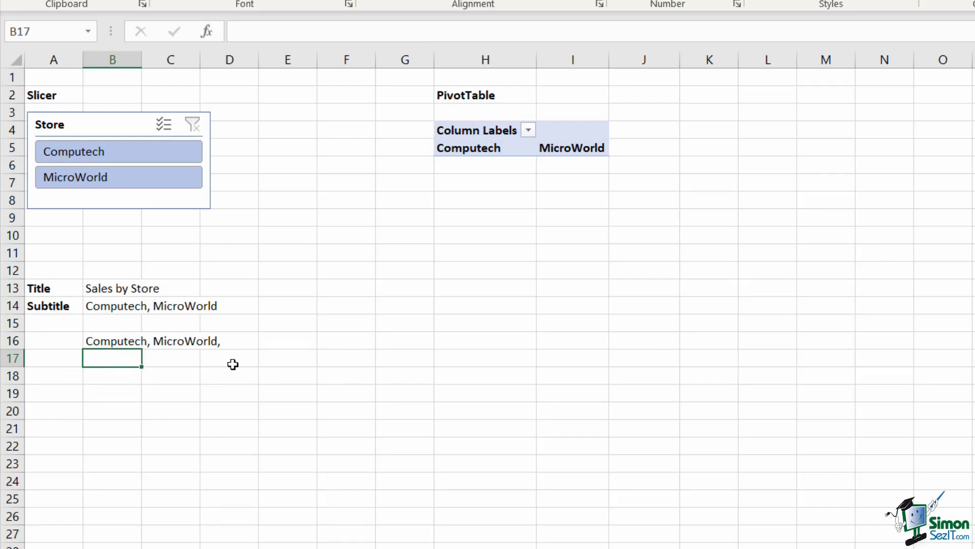
- Insert TRIM around the CONCAT part of the B16 formula
{"action": "left_click", "coordinate": [104, 345]}
{"action": "double_click", "coordinate": [156, 347]}
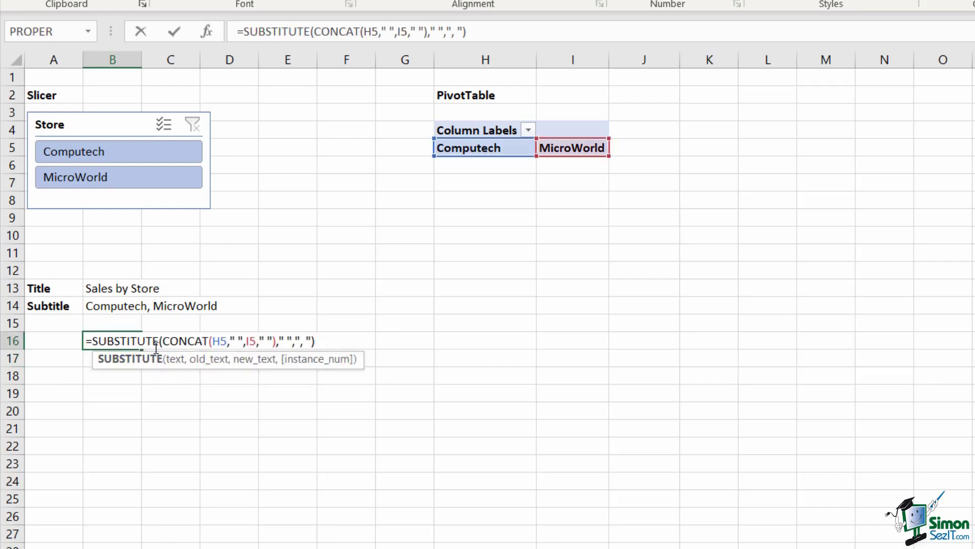
{"action": "left_click", "coordinate": [161, 341]}
{"action": "type", "text": "(TRIM"}
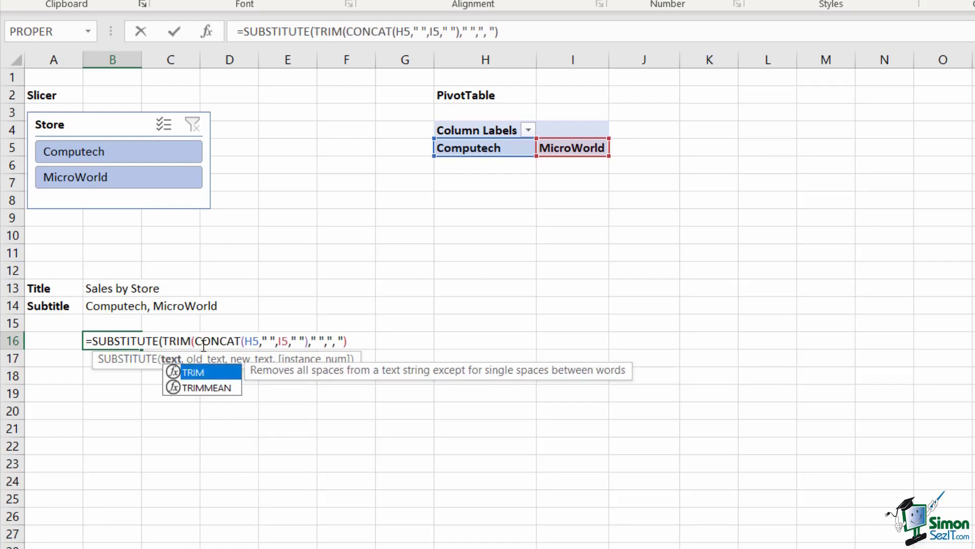
{"action": "left_click", "coordinate": [306, 342]}
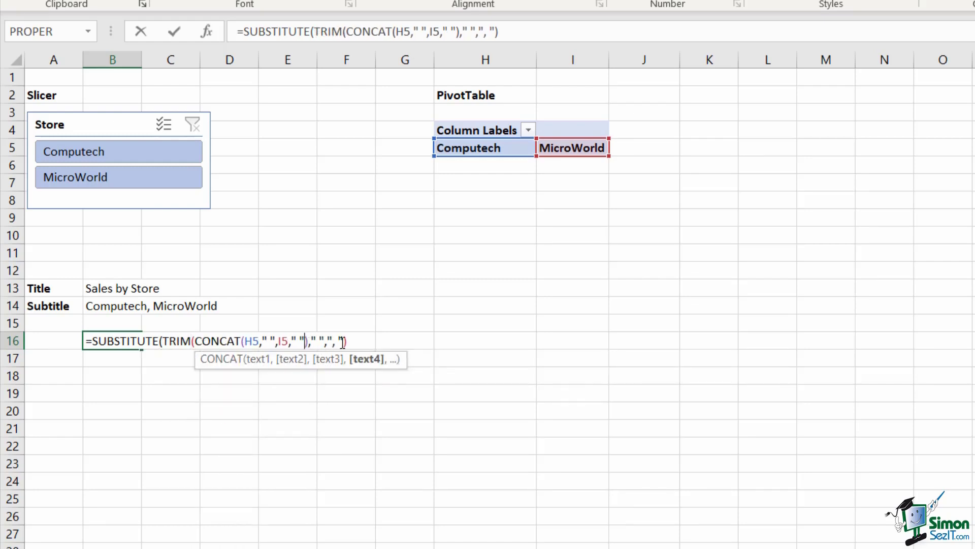
- Commit the trimmed B16 formula and test it by toggling Computech and MicroWorld in the slicer
{"action": "type", "text": ")"}
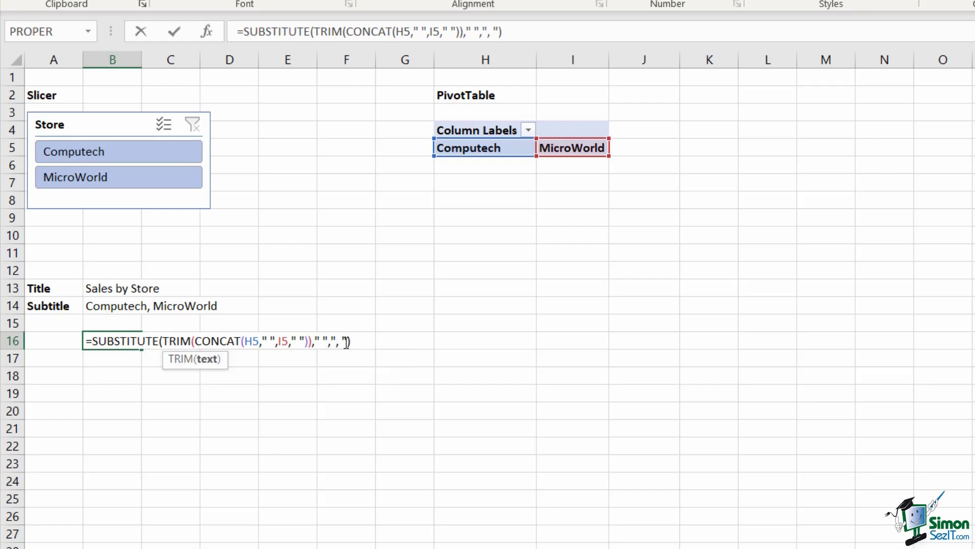
{"action": "key", "text": "Return"}
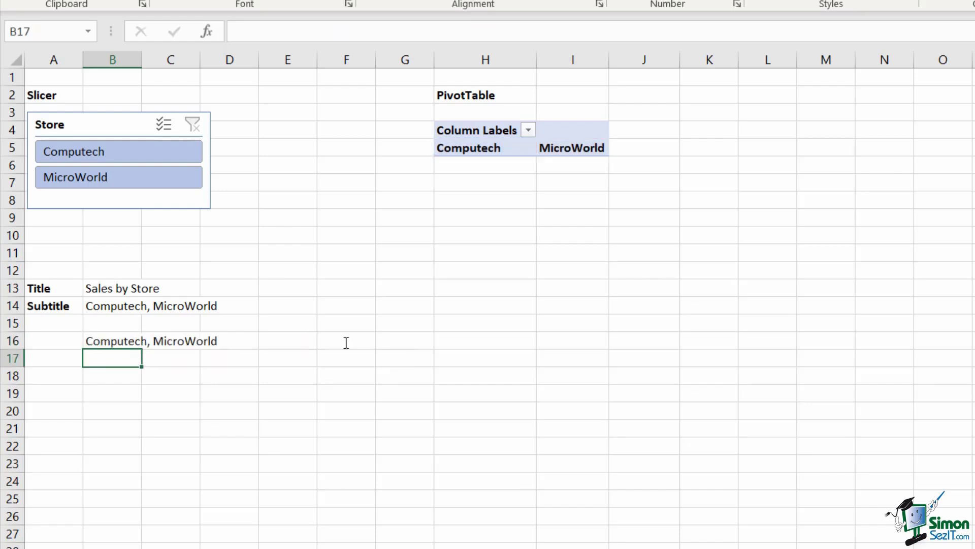
{"action": "left_click", "coordinate": [112, 148]}
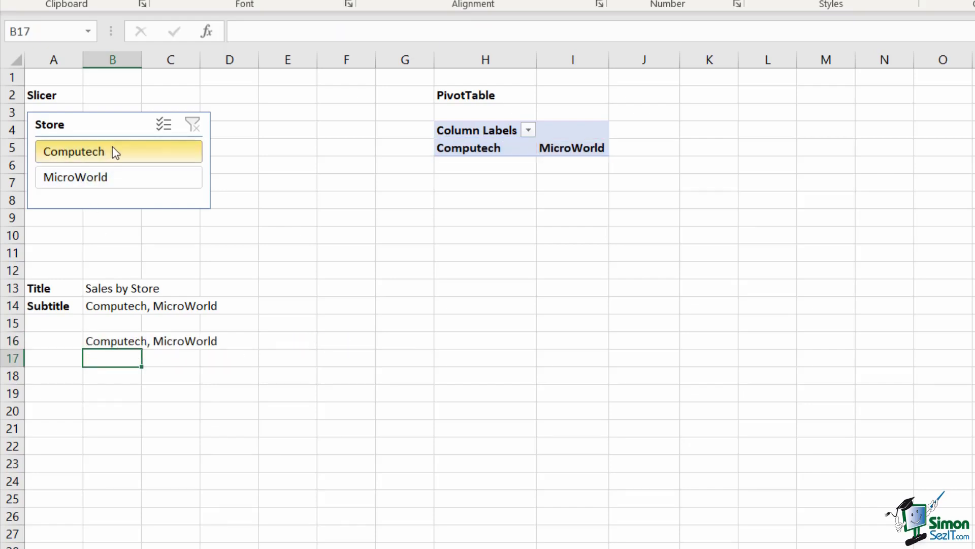
{"action": "left_click", "coordinate": [98, 182]}
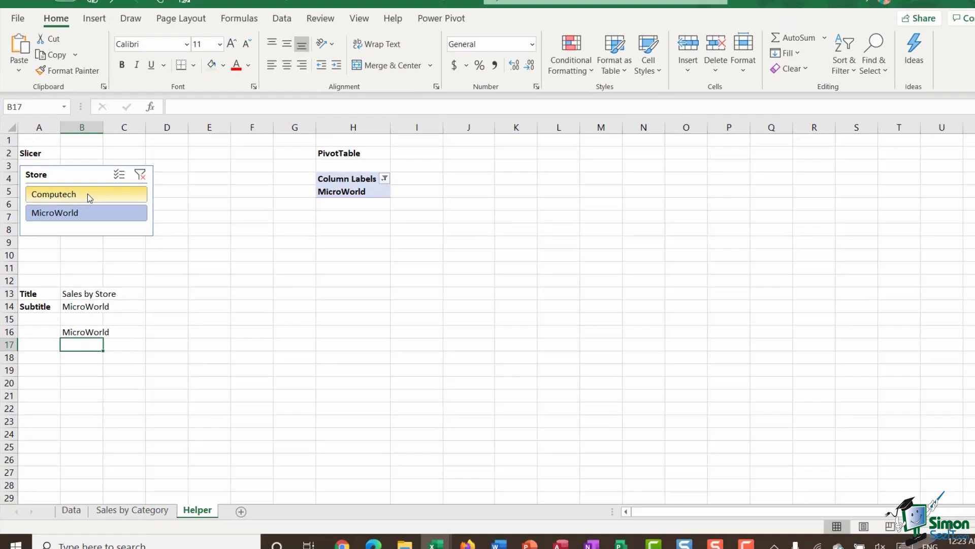
{"action": "left_click", "coordinate": [87, 195]}
{"action": "left_click", "coordinate": [124, 213], "text": "ctrl"}
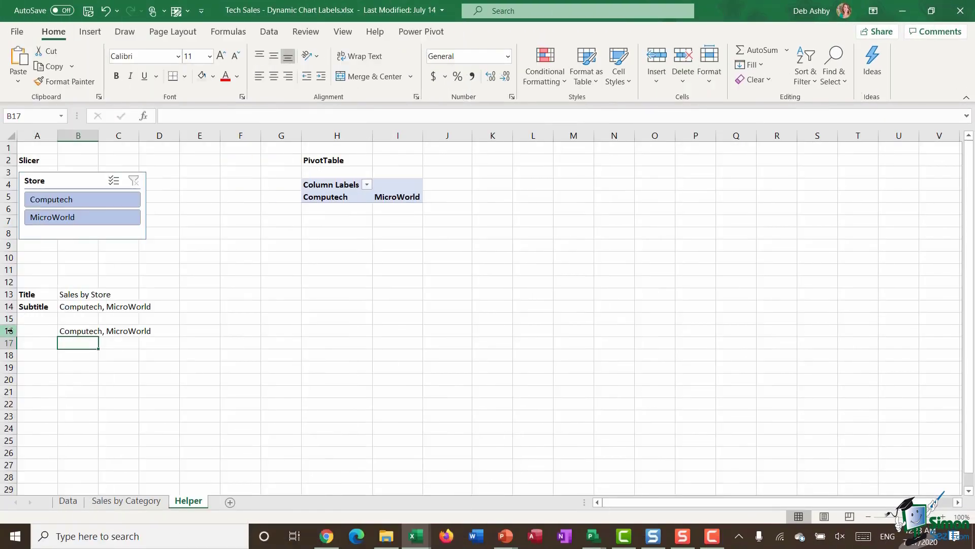
- Clear the test formula by deleting the contents of row 16
{"action": "left_click", "coordinate": [8, 331]}
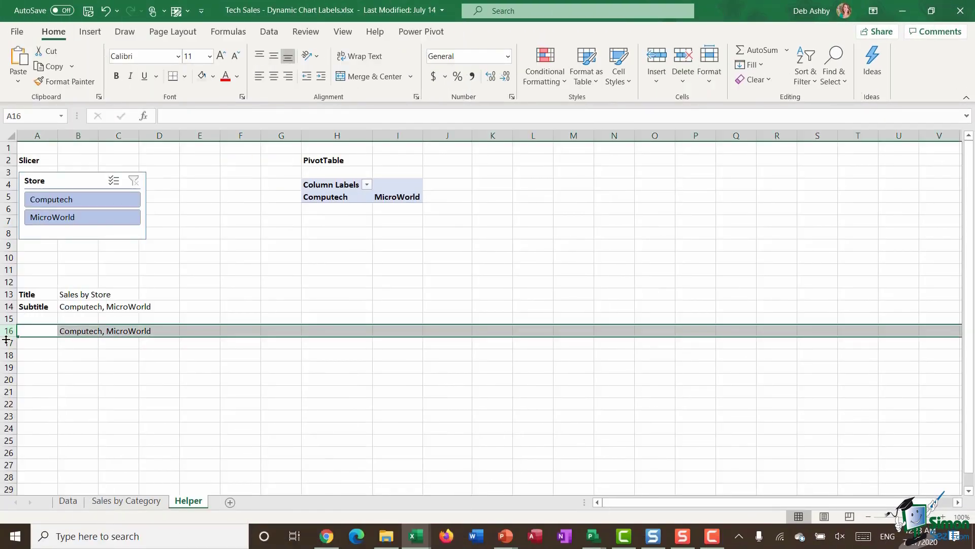
{"action": "key", "text": "Delete"}
{"action": "left_click", "coordinate": [234, 293]}
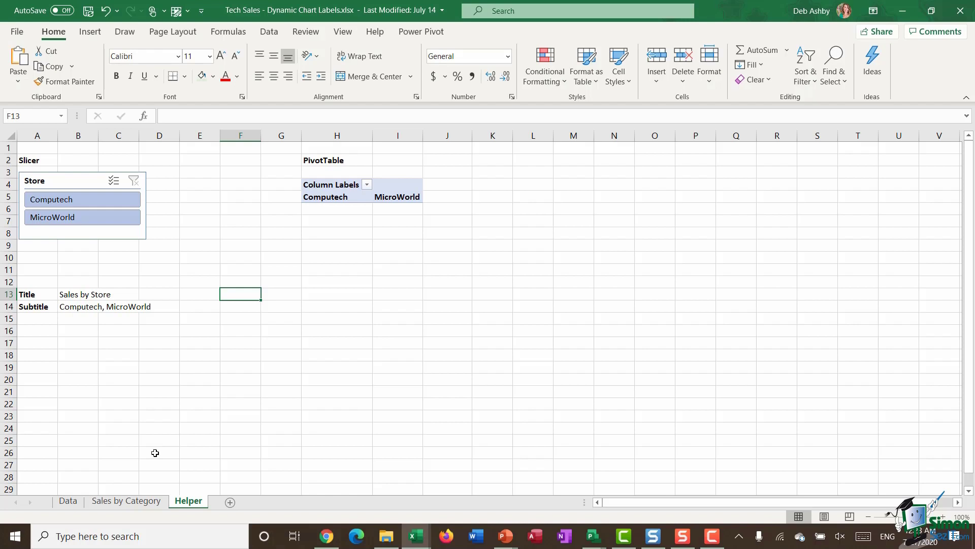
- Replace the chart title 'Total' with the formula =Helper!$B$13, showing 'Sales by Store'
{"action": "left_click", "coordinate": [126, 501]}
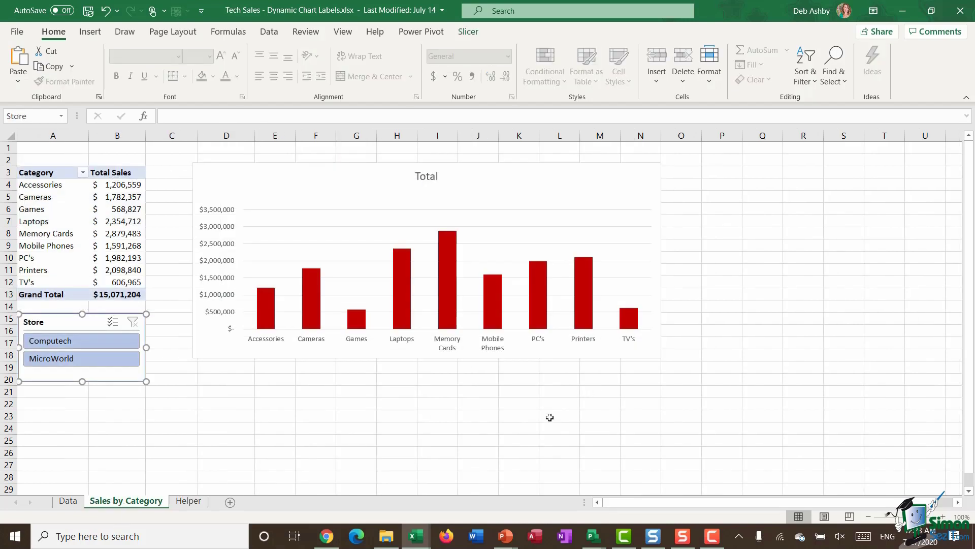
{"action": "left_click", "coordinate": [503, 398]}
{"action": "left_click", "coordinate": [428, 179]}
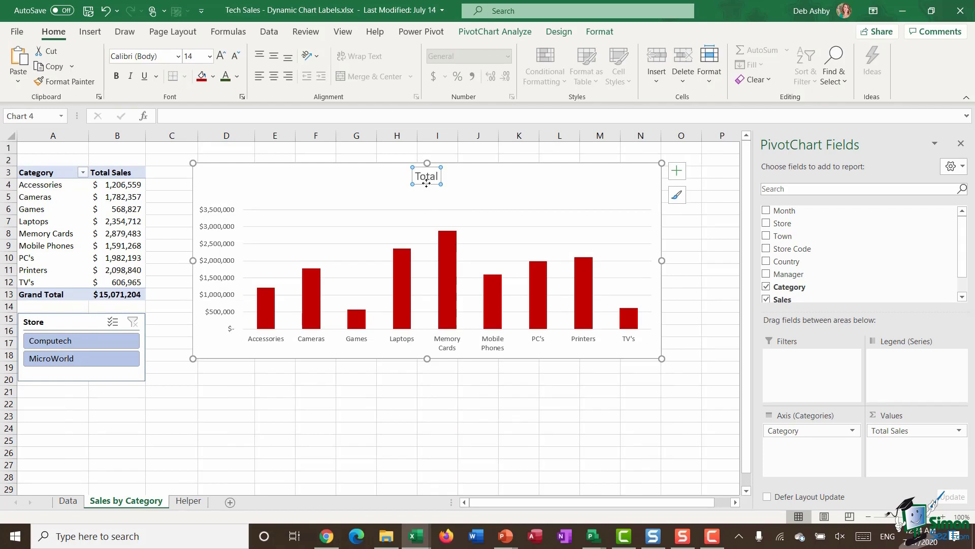
{"action": "left_click", "coordinate": [186, 115]}
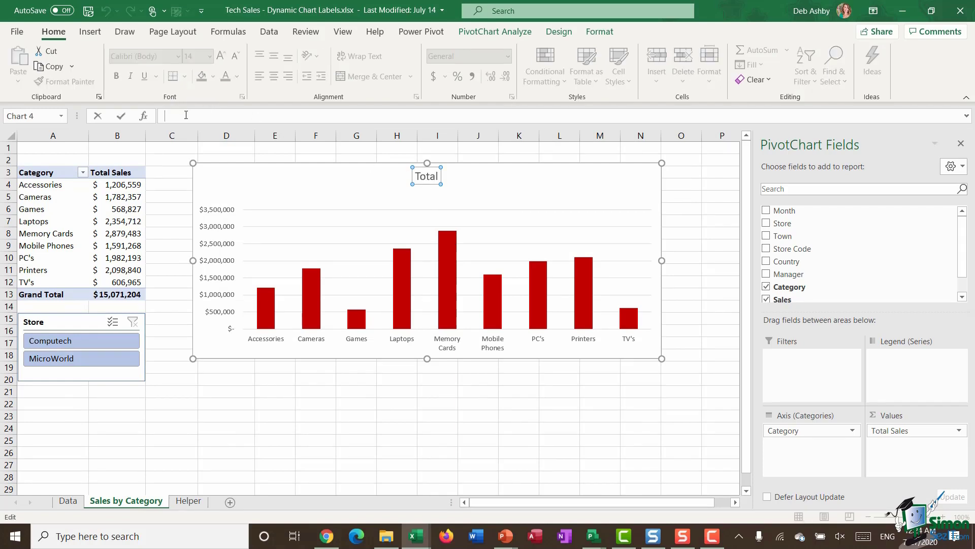
{"action": "type", "text": "="}
{"action": "left_click", "coordinate": [188, 501]}
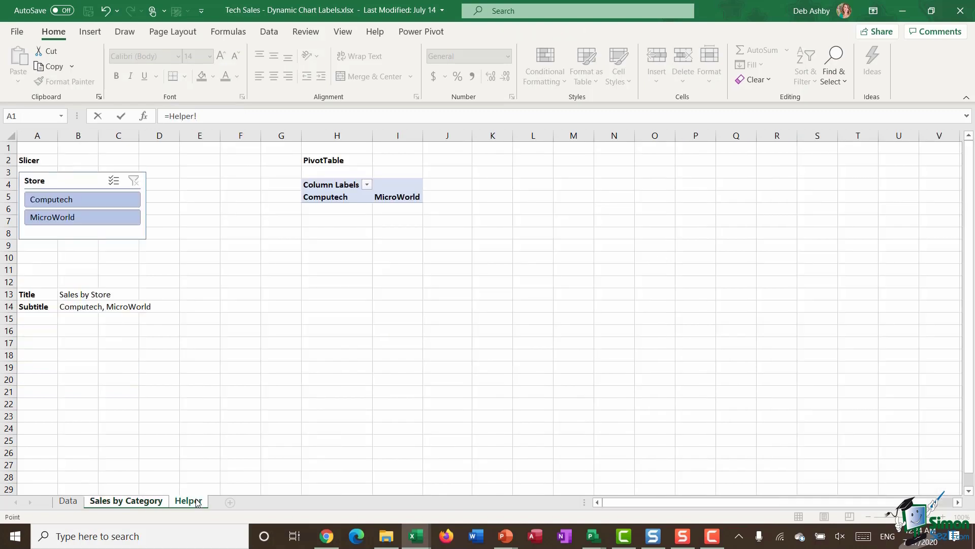
{"action": "left_click", "coordinate": [76, 295]}
{"action": "key", "text": "Return"}
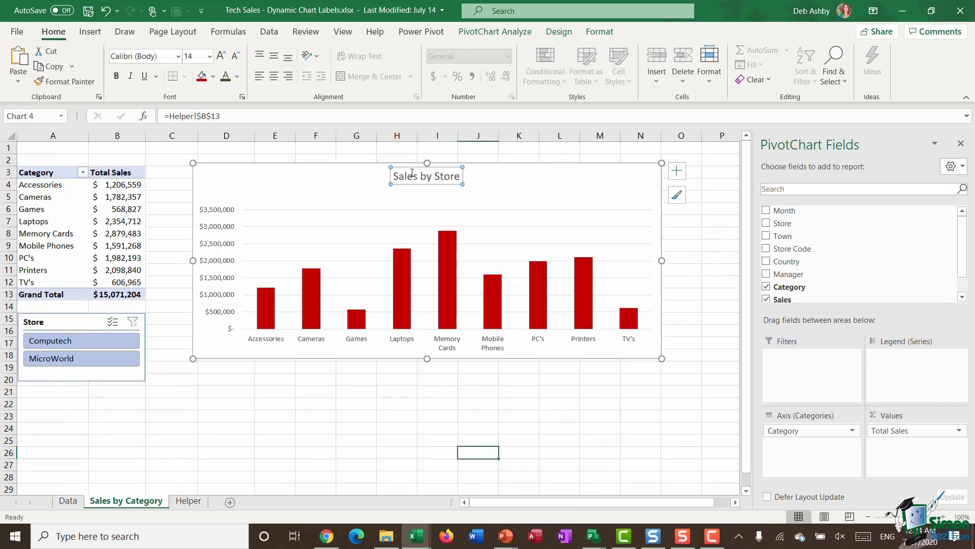
- Draw a text box on the chart just below the chart title
{"action": "left_click", "coordinate": [418, 202]}
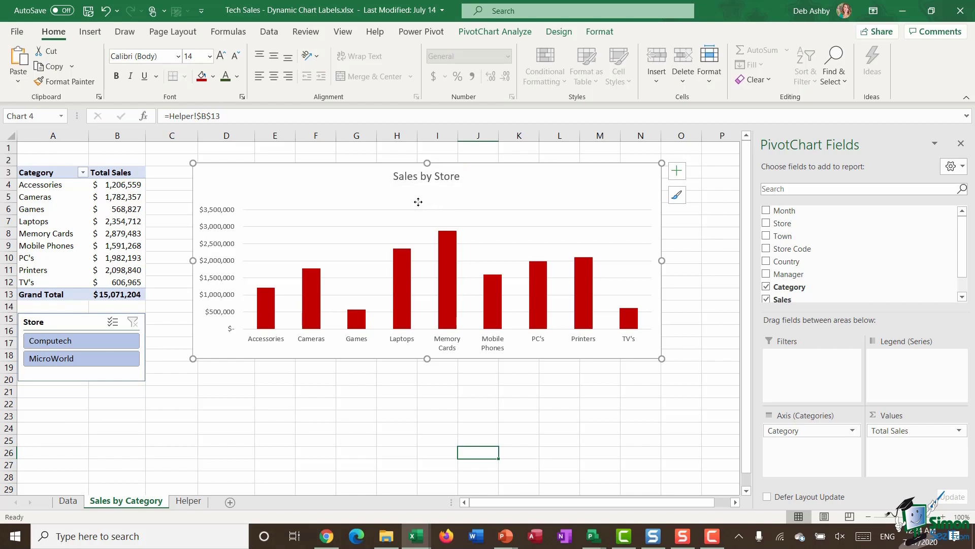
{"action": "left_click", "coordinate": [92, 35]}
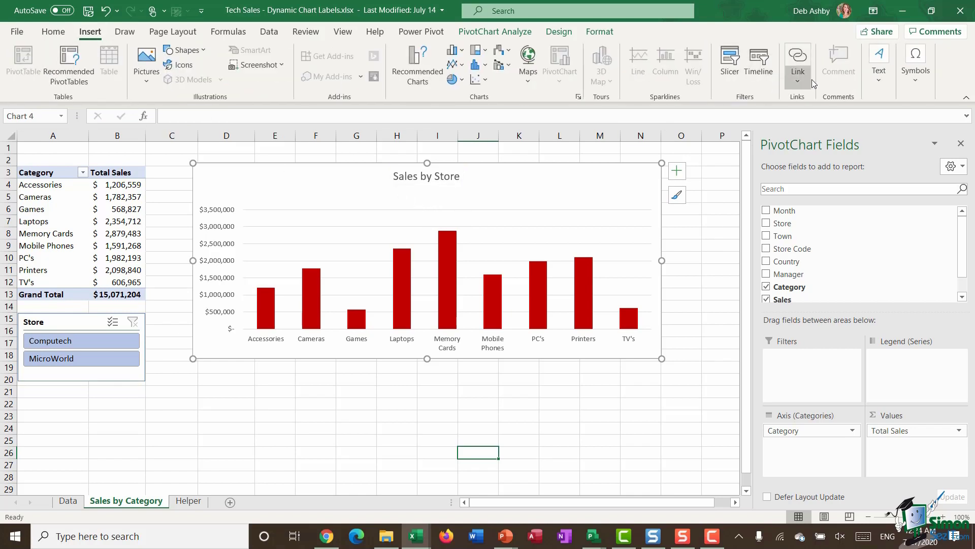
{"action": "left_click", "coordinate": [877, 80]}
{"action": "left_click", "coordinate": [828, 121]}
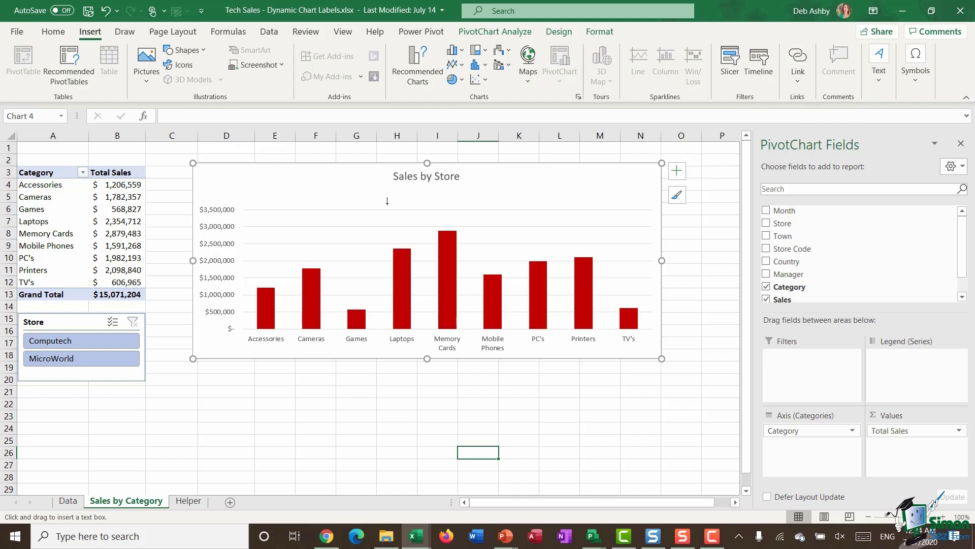
{"action": "left_click_drag", "start_coordinate": [377, 189], "coordinate": [547, 209]}
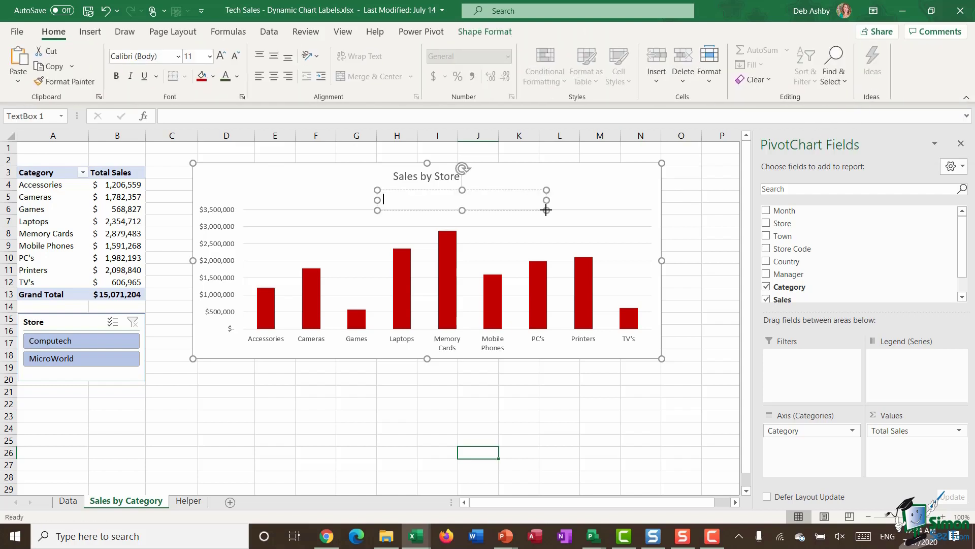
{"action": "left_click", "coordinate": [499, 190]}
- Link the text box to =Helper!$B$14 so it shows 'Computech, MicroWorld'
{"action": "left_click", "coordinate": [208, 114]}
{"action": "type", "text": "=Helper!"}
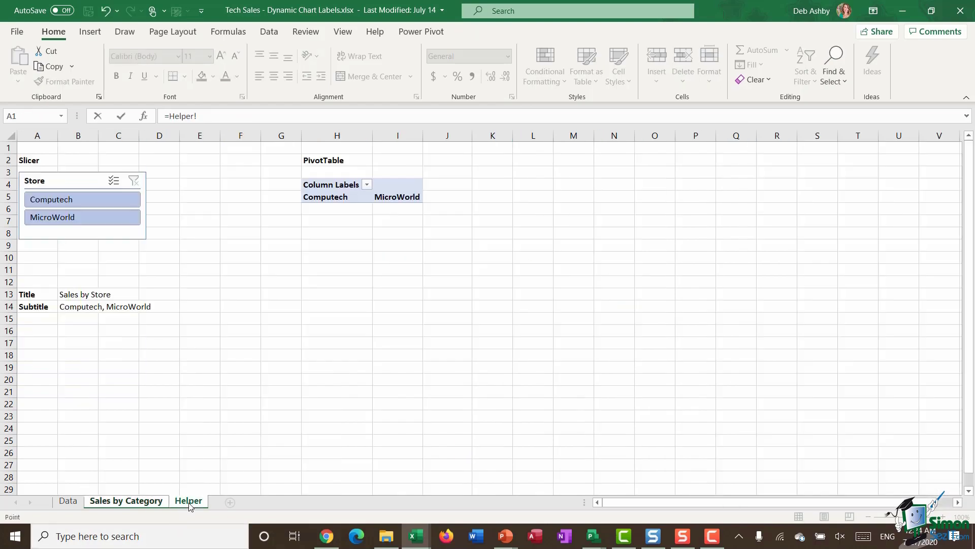
{"action": "left_click", "coordinate": [69, 307]}
{"action": "key", "text": "Return"}
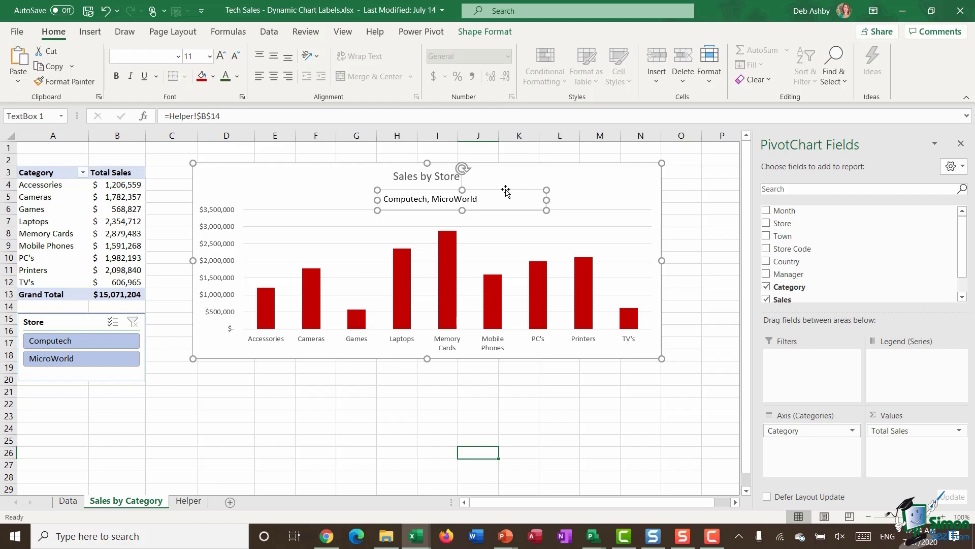
- Widen the subtitle box across the chart, nudge it up, and make the text centred, bold and larger
{"action": "left_click_drag", "start_coordinate": [546, 200], "coordinate": [653, 200]}
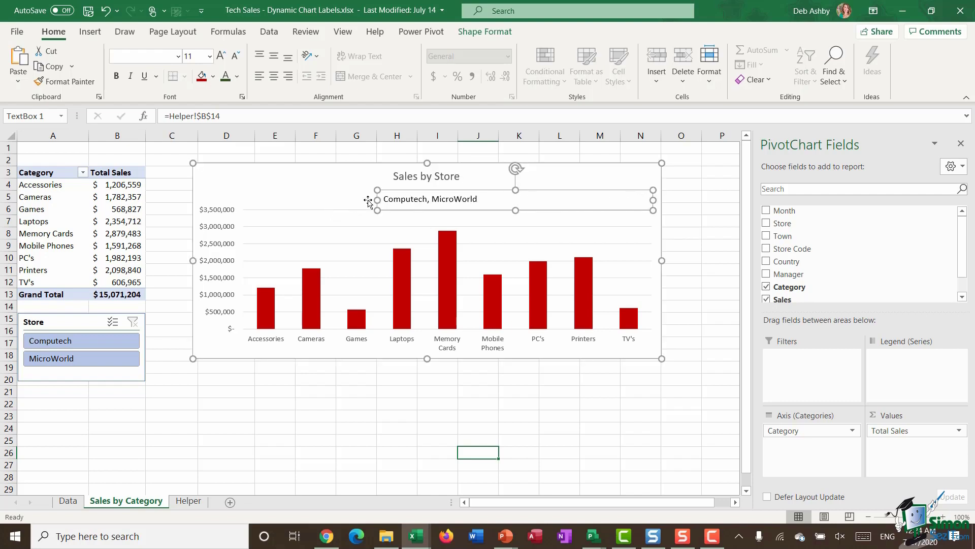
{"action": "left_click_drag", "start_coordinate": [377, 199], "coordinate": [200, 190]}
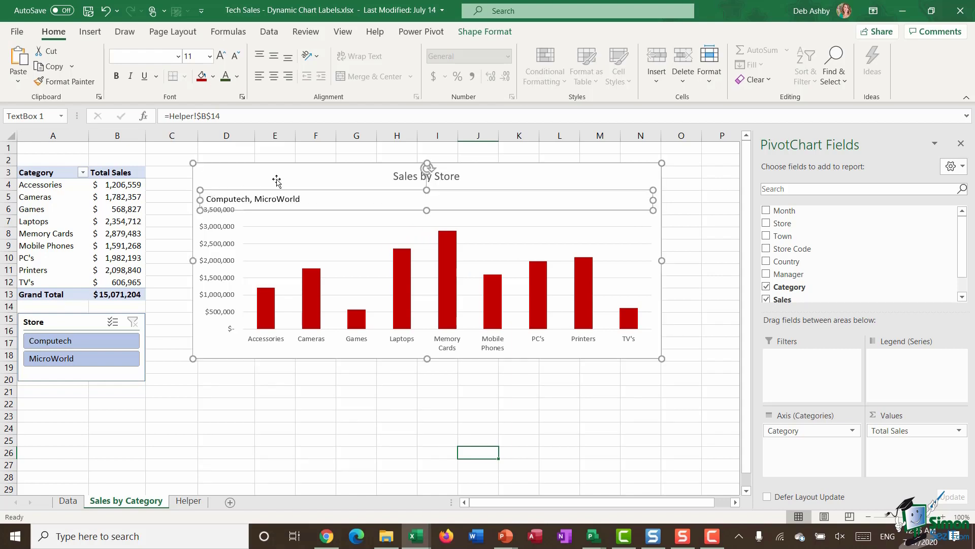
{"action": "left_click", "coordinate": [274, 80]}
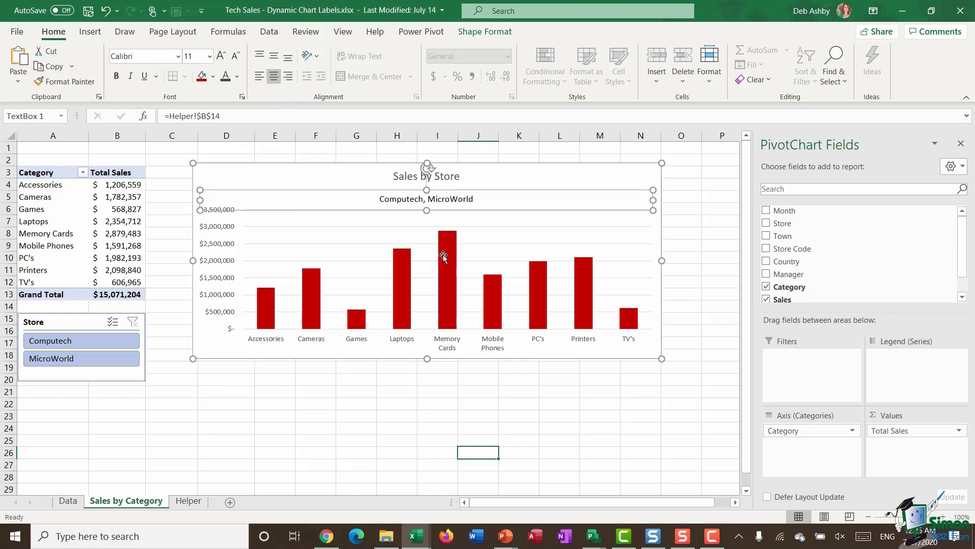
{"action": "left_click_drag", "start_coordinate": [487, 191], "coordinate": [486, 184]}
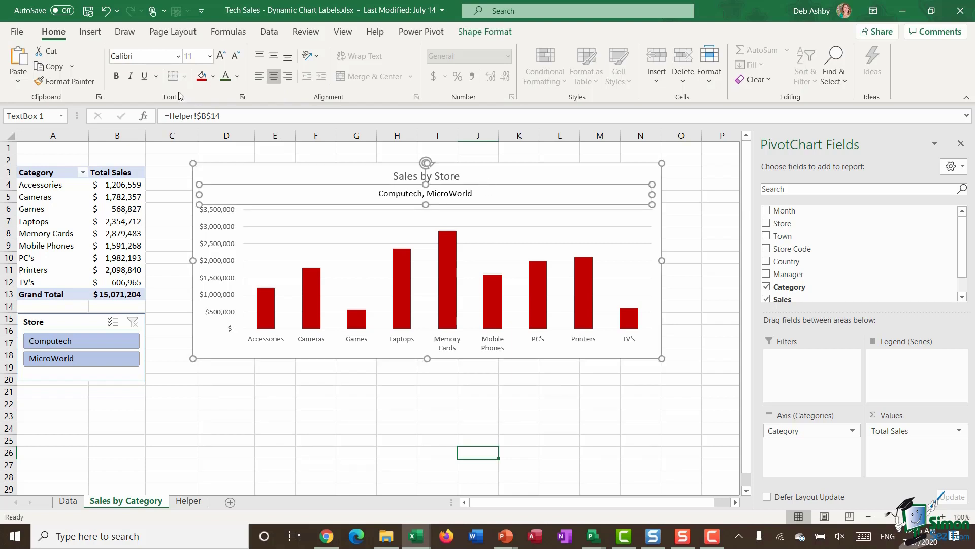
{"action": "left_click", "coordinate": [115, 76]}
{"action": "left_click", "coordinate": [221, 57]}
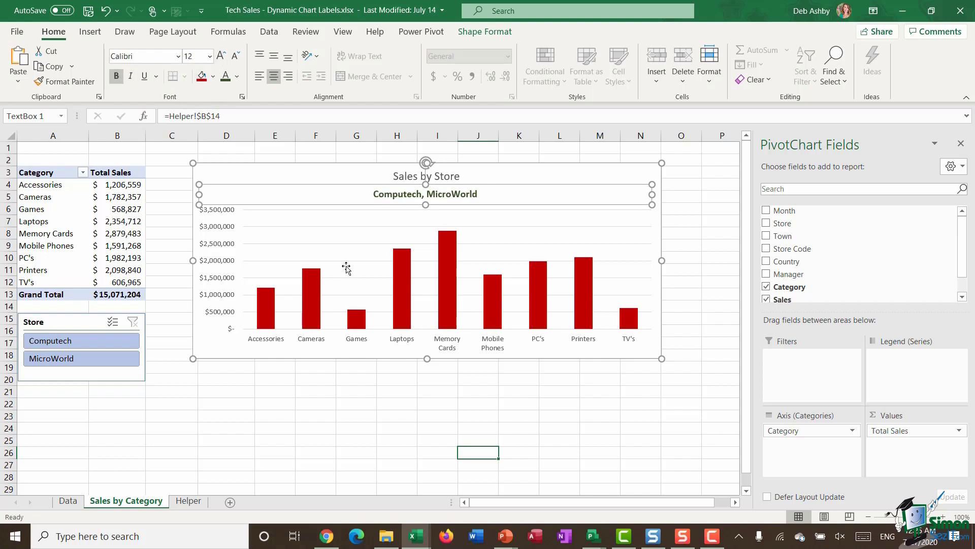
{"action": "left_click", "coordinate": [704, 284]}
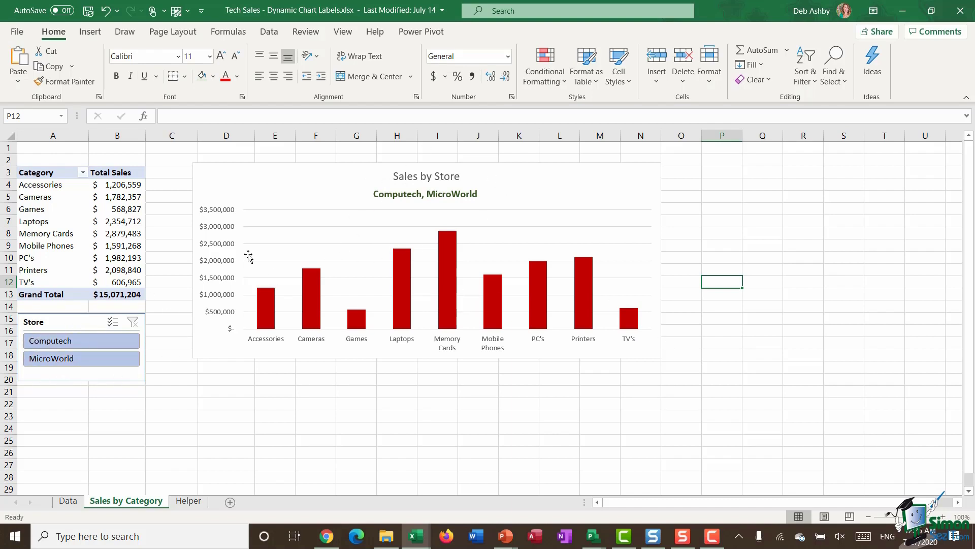
{"action": "left_click", "coordinate": [66, 345]}
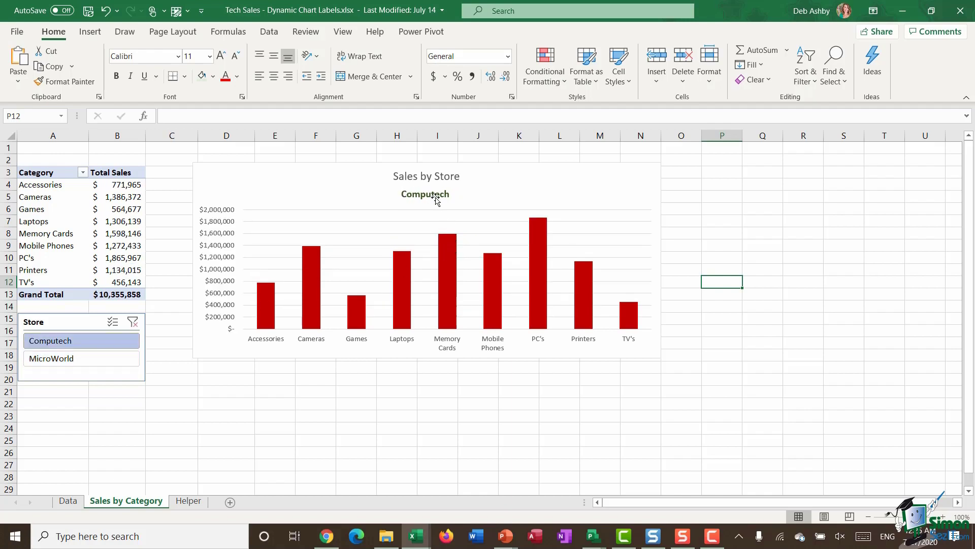
{"action": "left_click", "coordinate": [80, 359]}
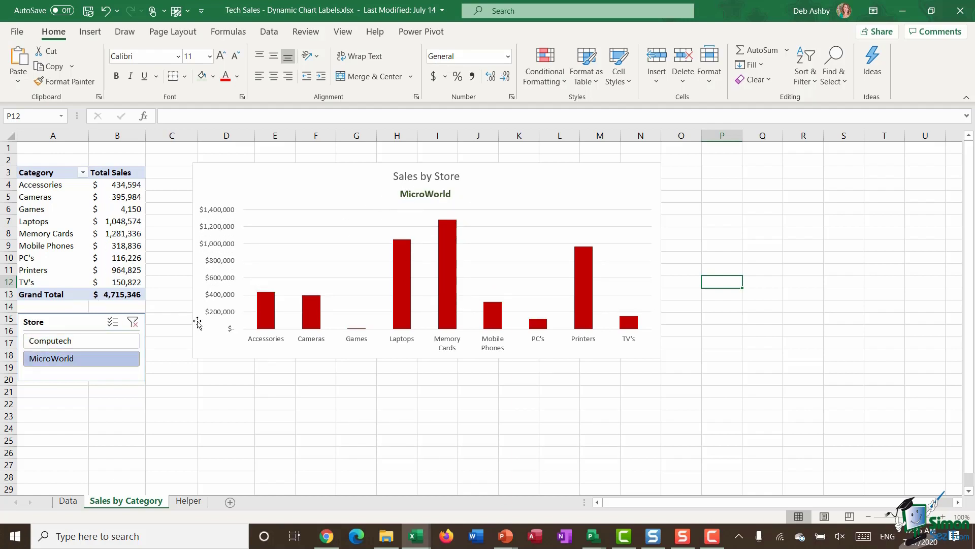
{"action": "left_click", "coordinate": [133, 323]}
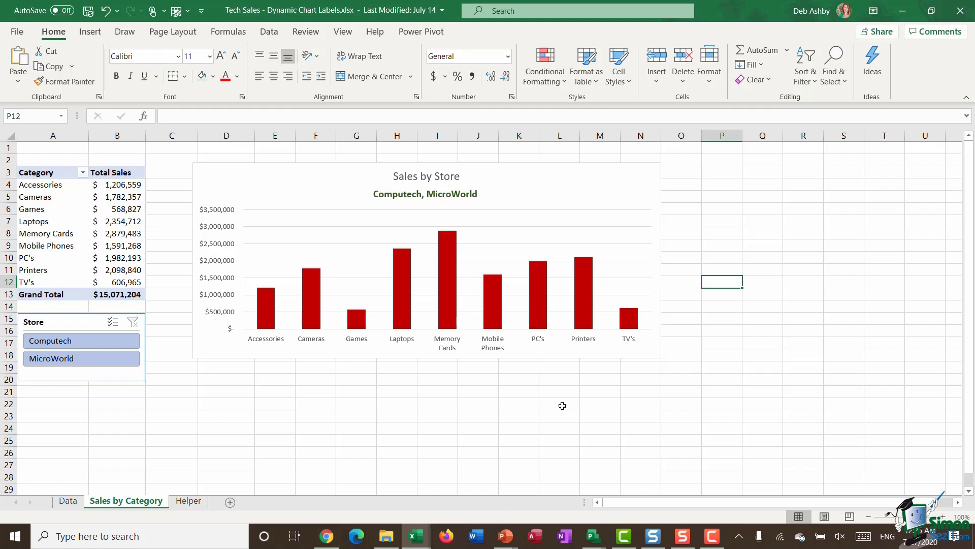
- Hide the Helper sheet and filter the Store slicer to Computech alone
{"action": "left_click", "coordinate": [189, 501]}
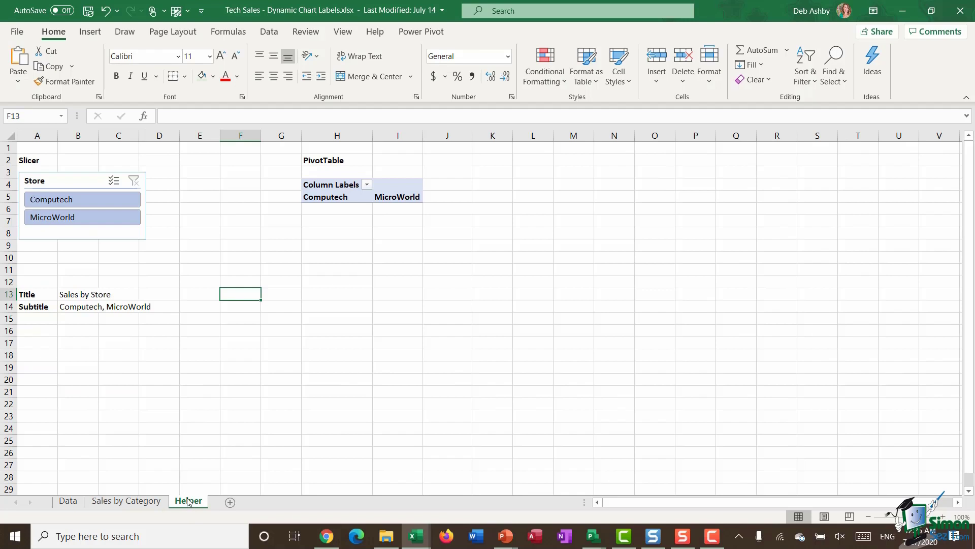
{"action": "right_click", "coordinate": [188, 502]}
{"action": "left_click", "coordinate": [229, 451]}
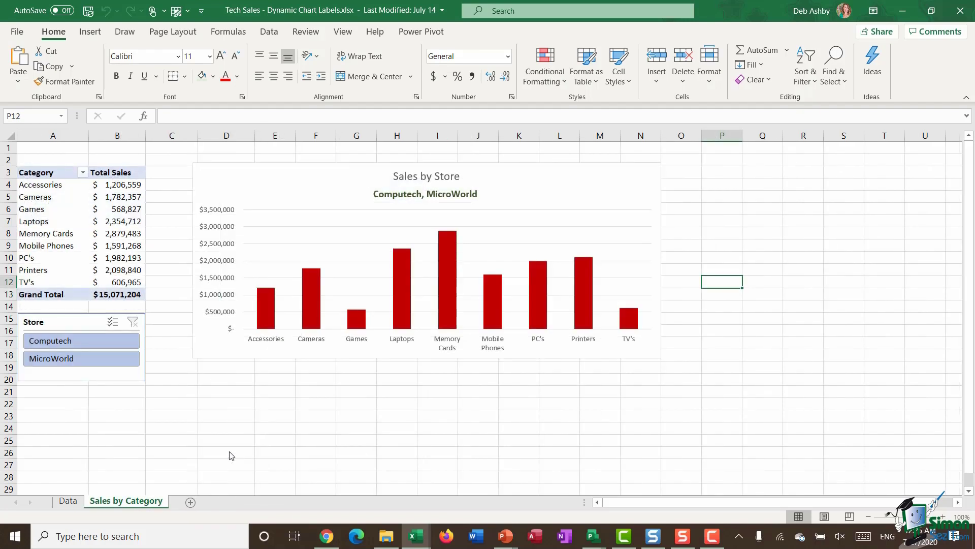
{"action": "left_click", "coordinate": [91, 359]}
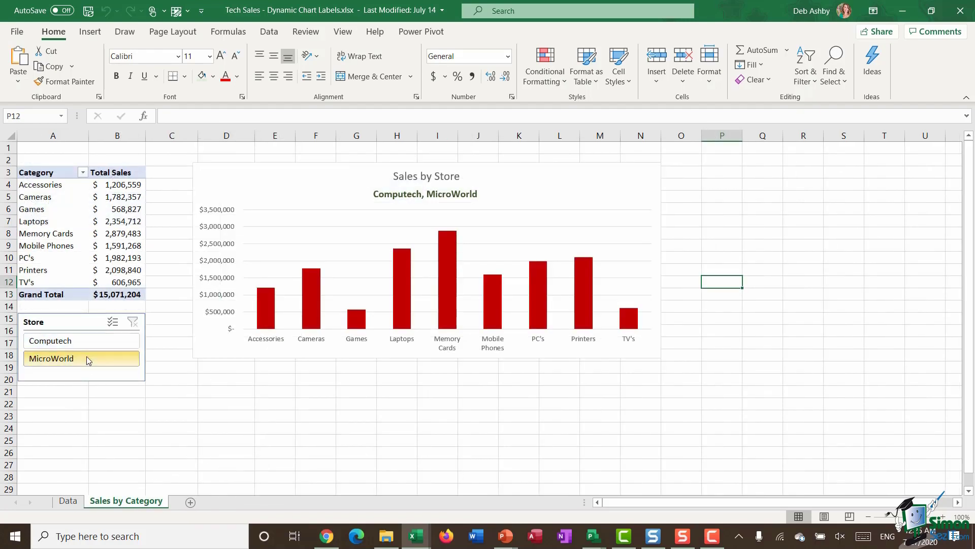
{"action": "left_click", "coordinate": [89, 346]}
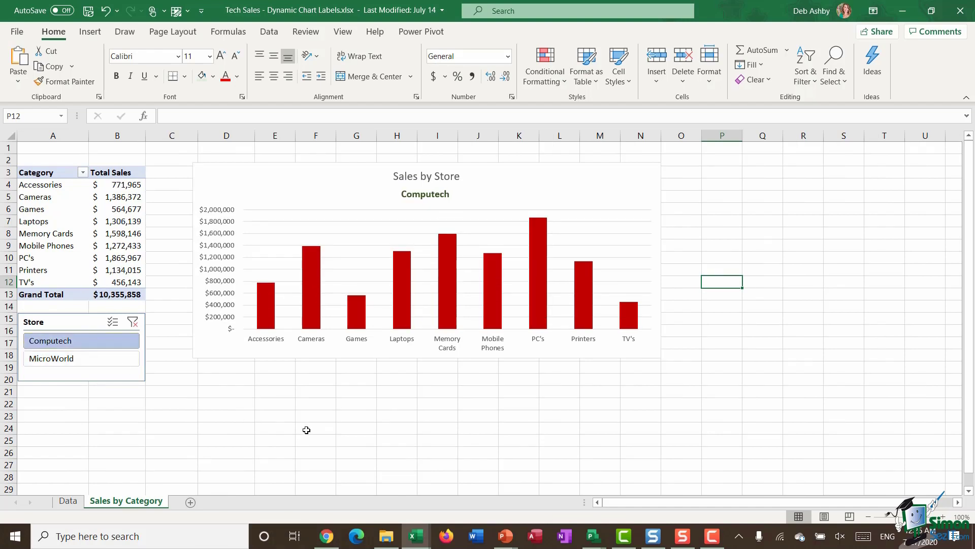